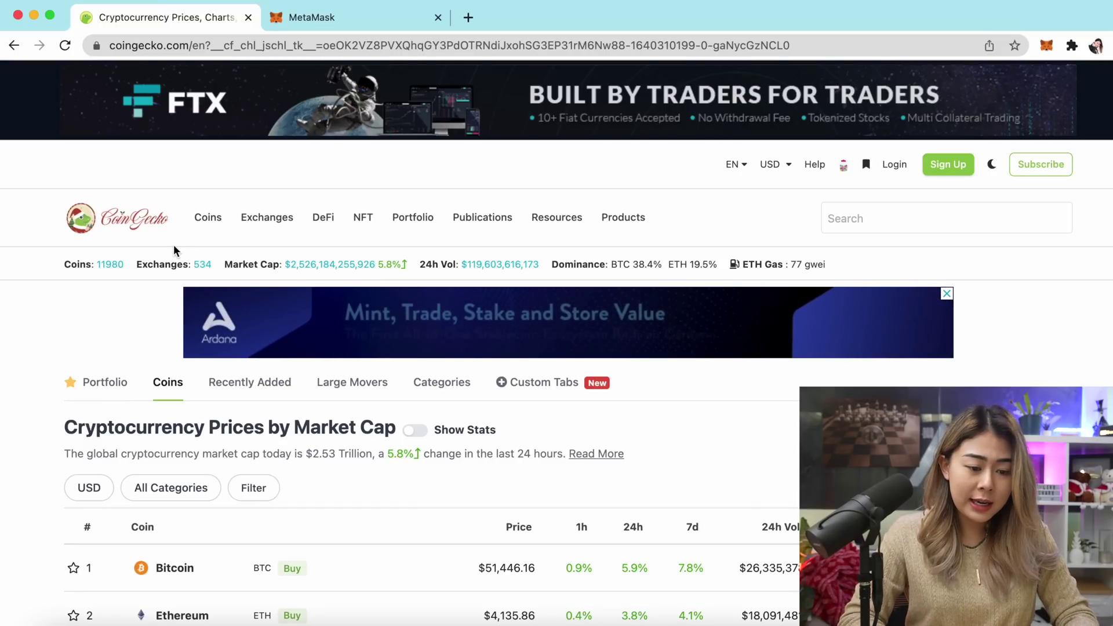
Search CoinGecko for 'joe', open the JOE (JOE) page, and follow its traderjoexyz.com link.
left_click(973, 218)
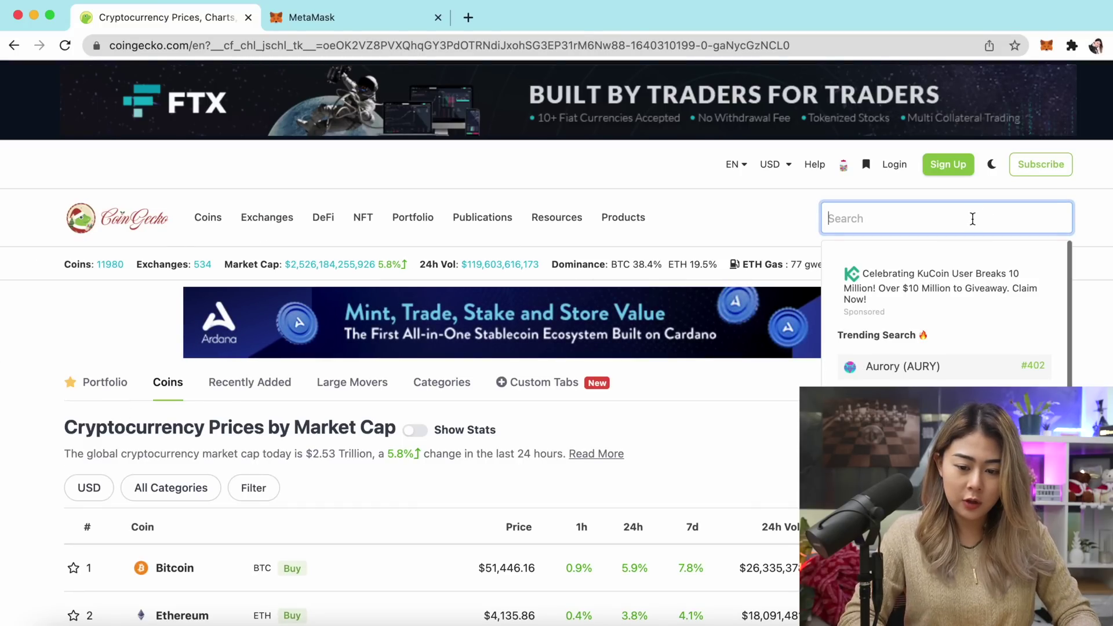
type("joe")
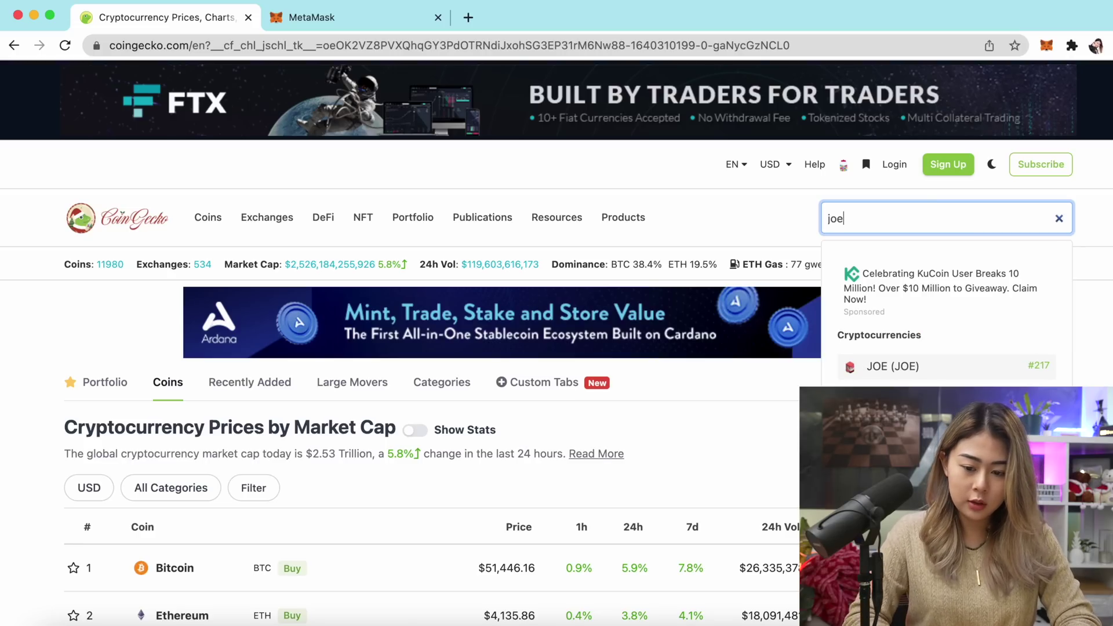
left_click(927, 375)
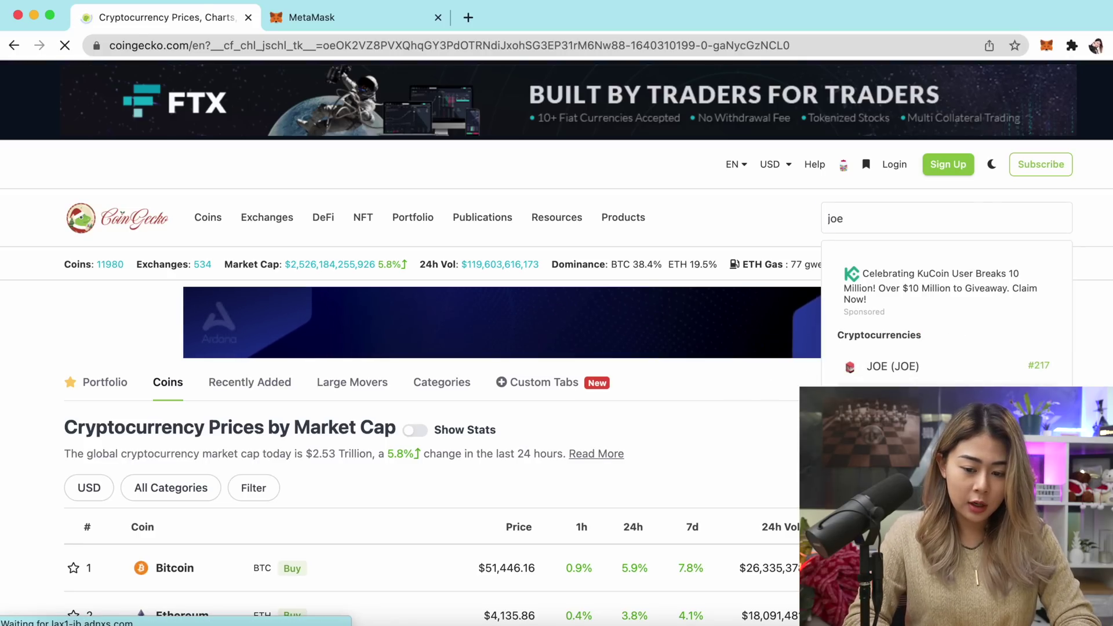
scroll(638, 388, "down", 2)
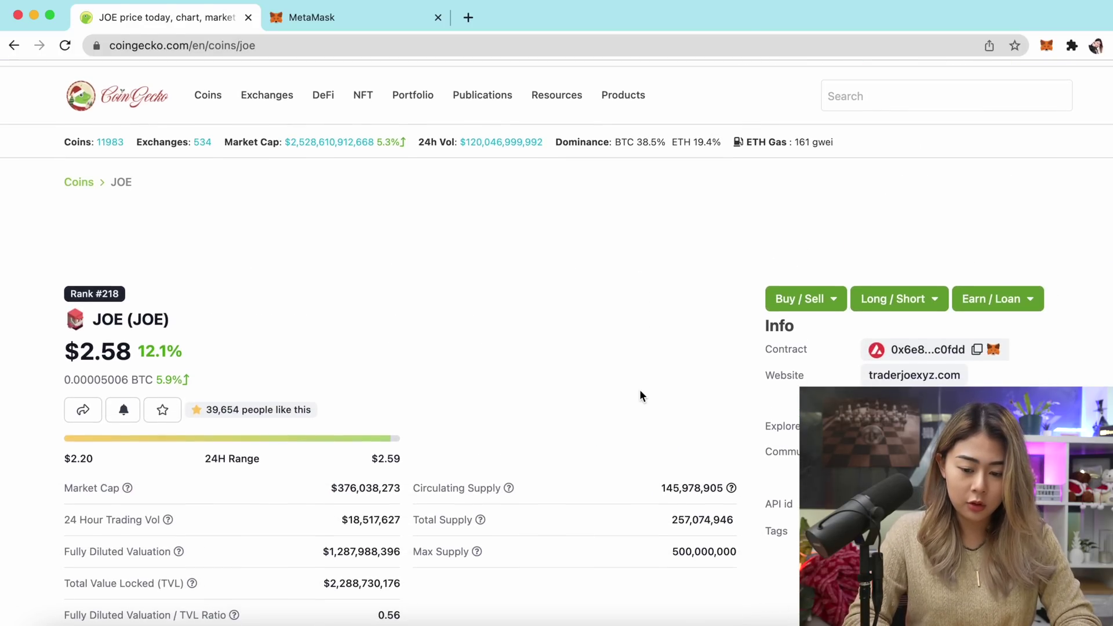
left_click(921, 376)
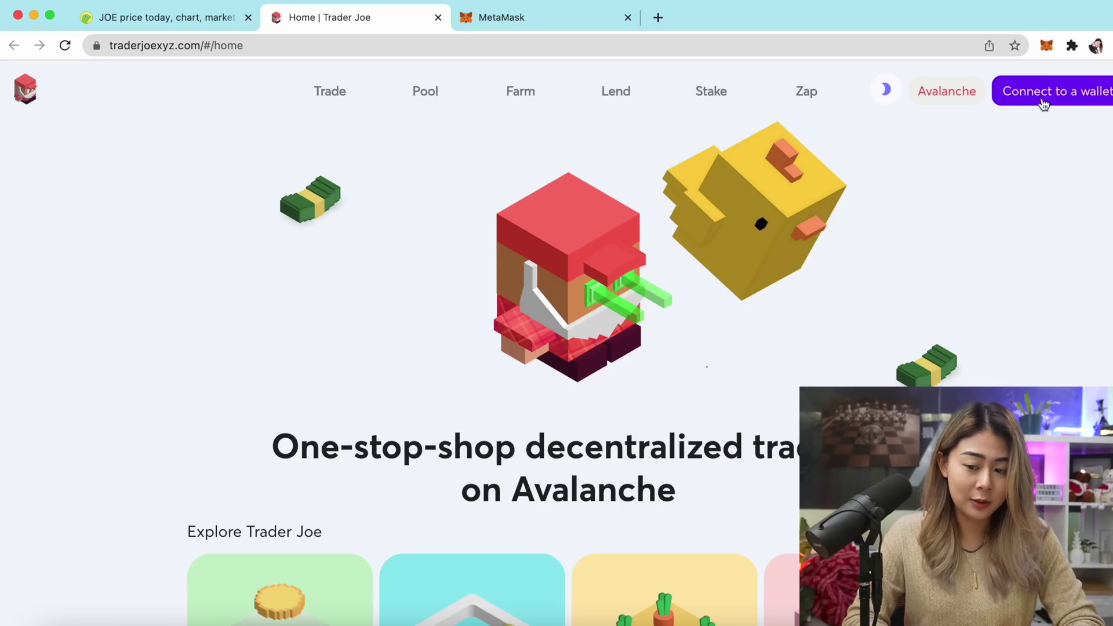
Connect MetaMask's Account 1 to Trader Joe and approve it in the MetaMask notification.
left_click(1043, 103)
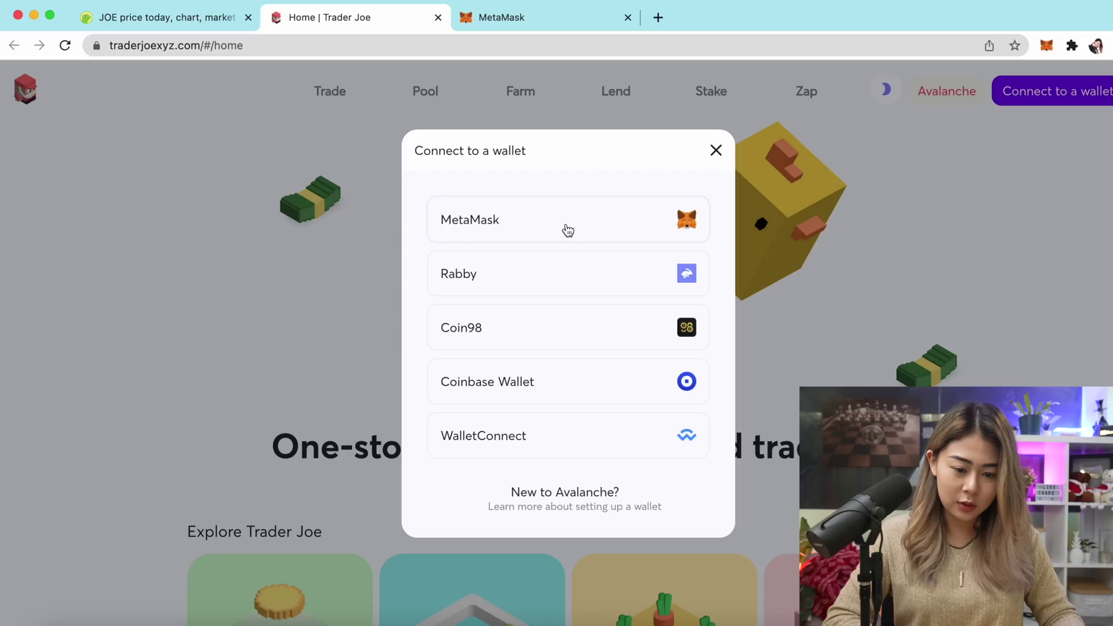
left_click(567, 230)
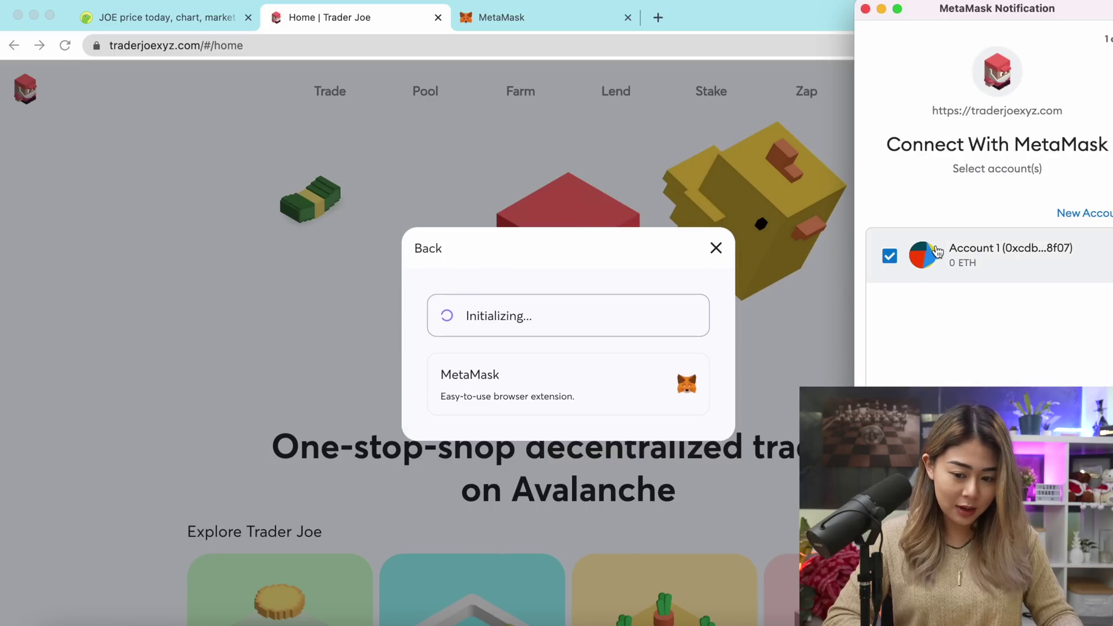
left_click(1066, 599)
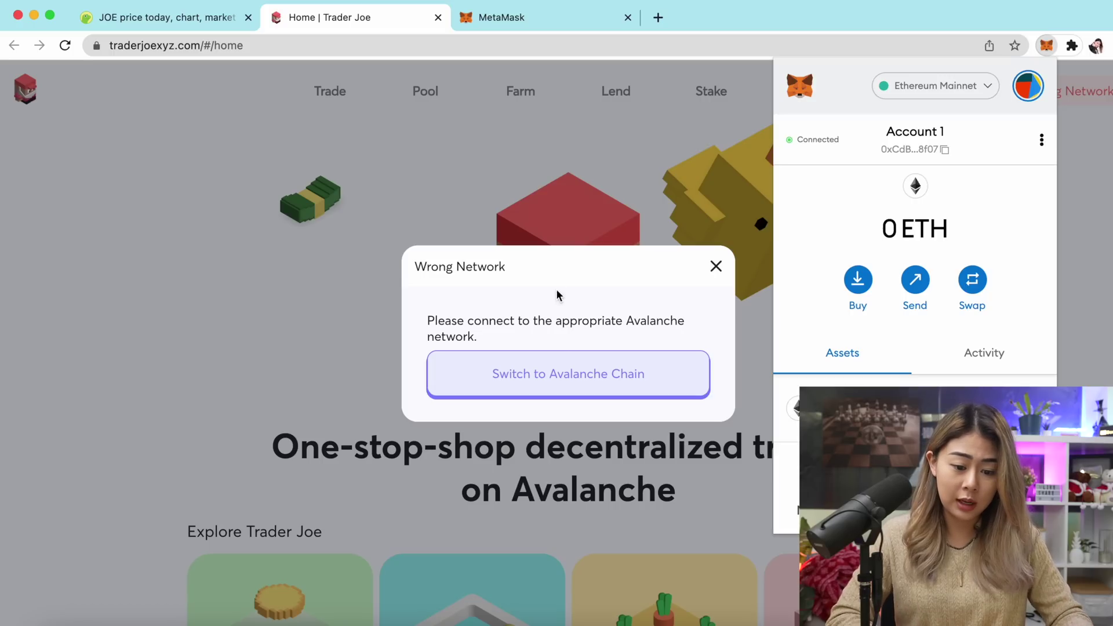
Switch MetaMask to Avalanche Mainnet C-Chain and show the account's address QR code.
left_click(556, 376)
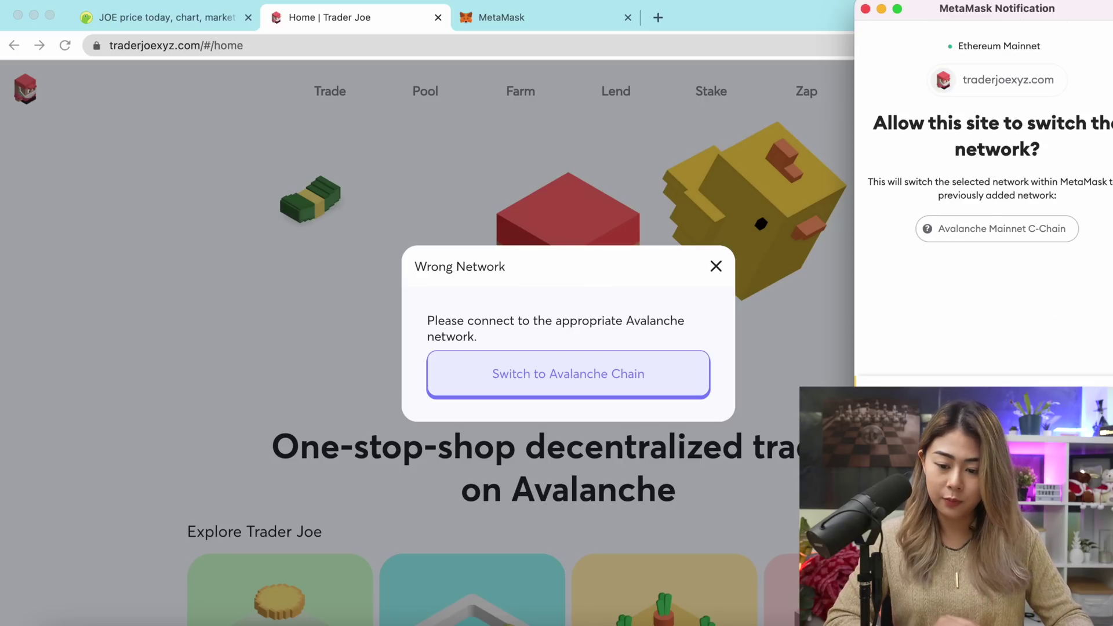
left_click(1055, 423)
left_click(1046, 45)
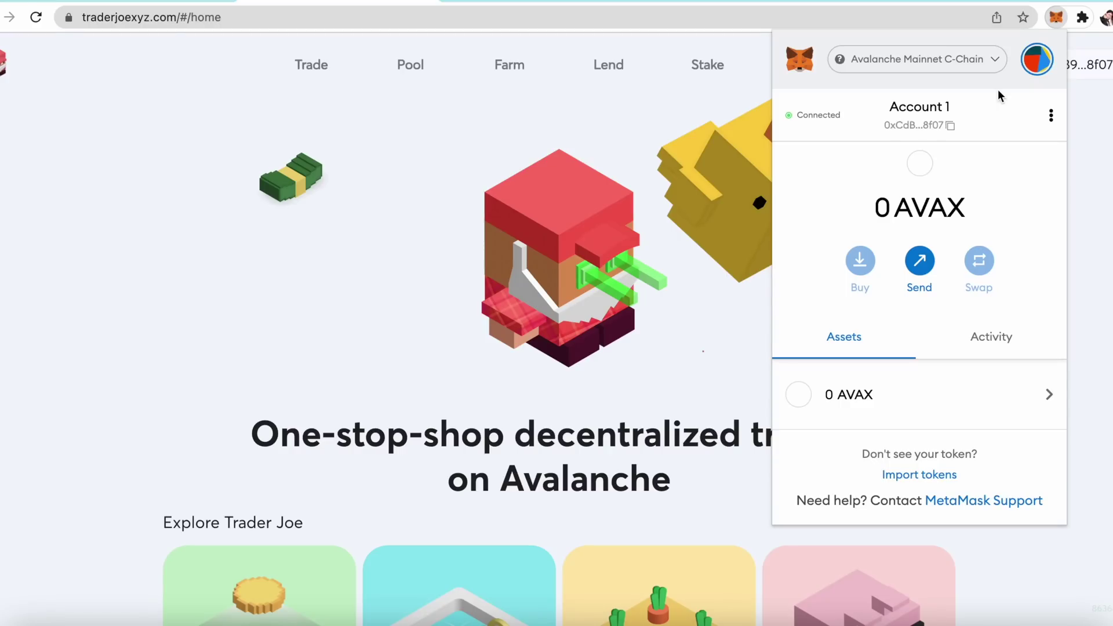
left_click(1051, 112)
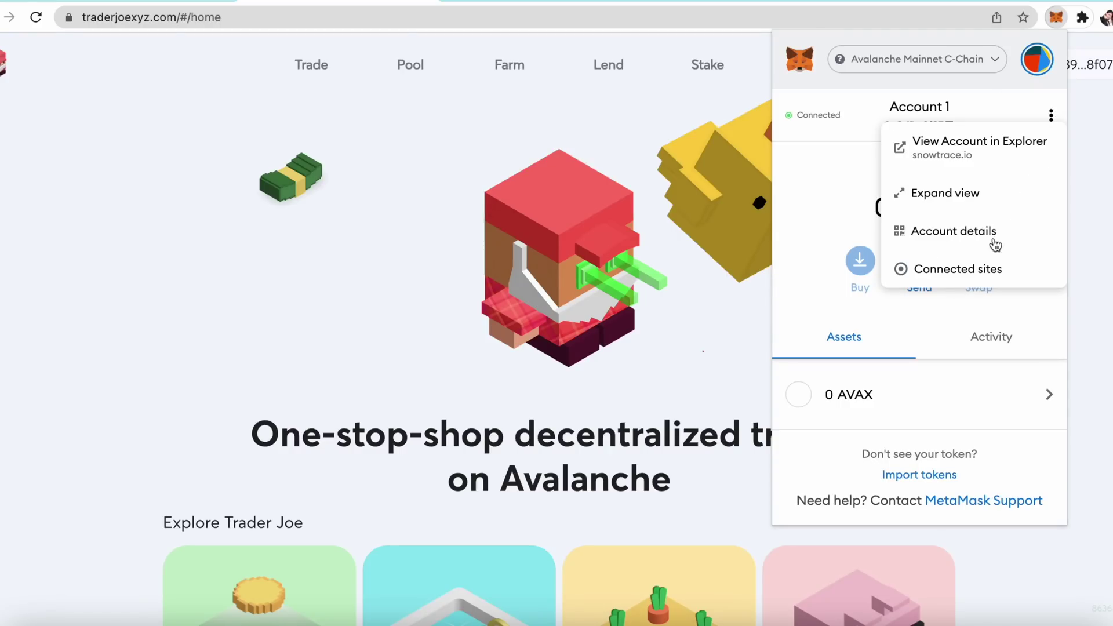
left_click(1021, 237)
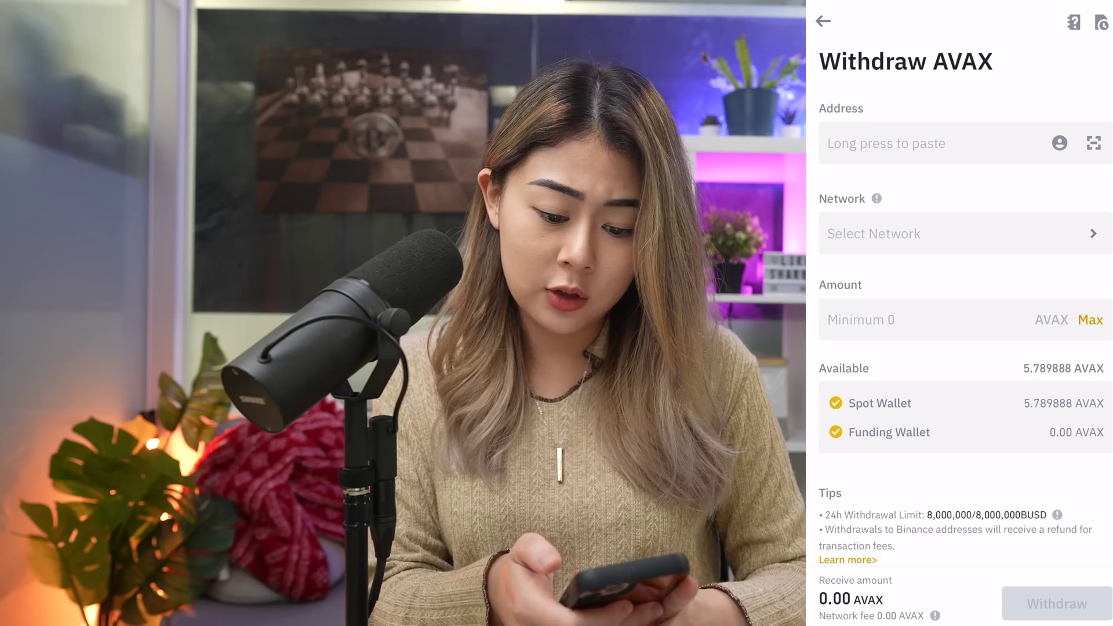
Scan the MetaMask address QR code, choose the AVAX C-Chain network, and enter 0.6 AVAX.
left_click(1093, 143)
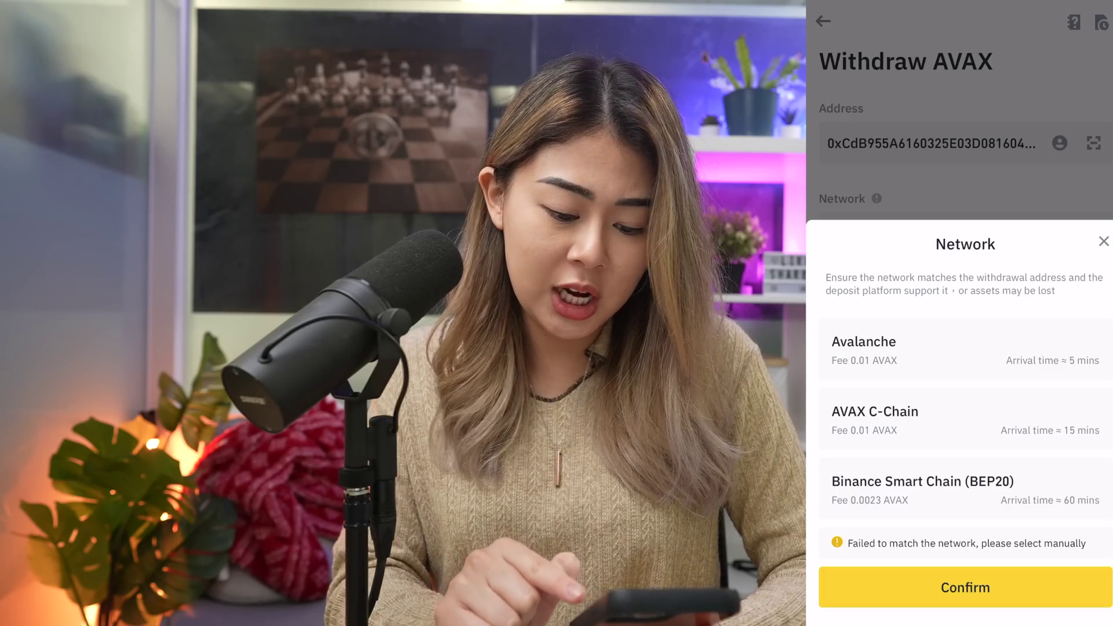
scroll(964, 418, "down", 2)
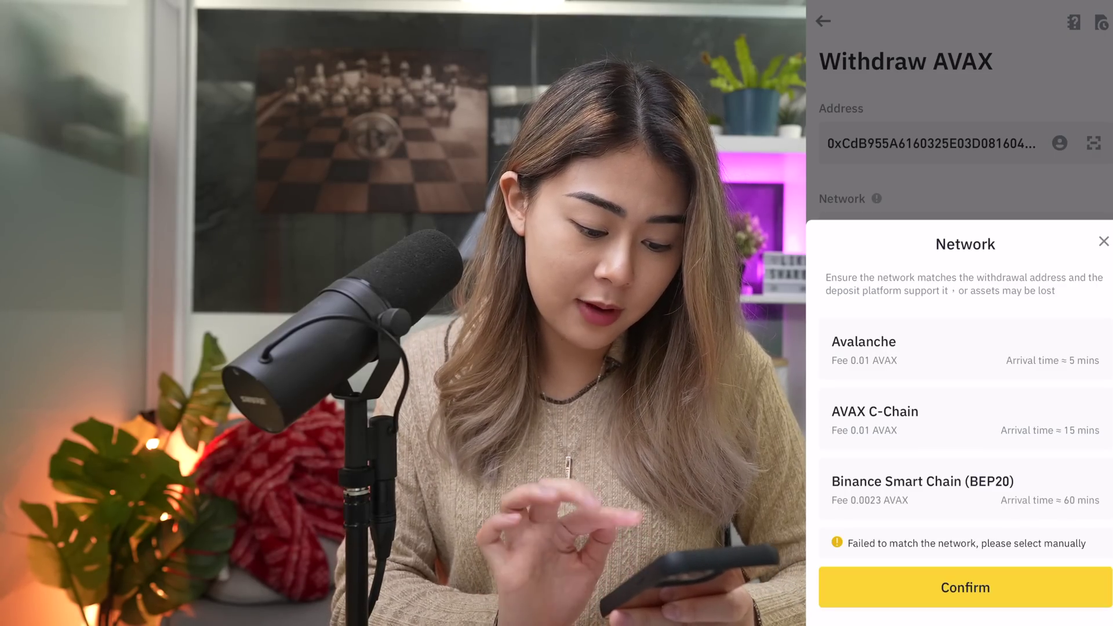
left_click(927, 418)
left_click(965, 587)
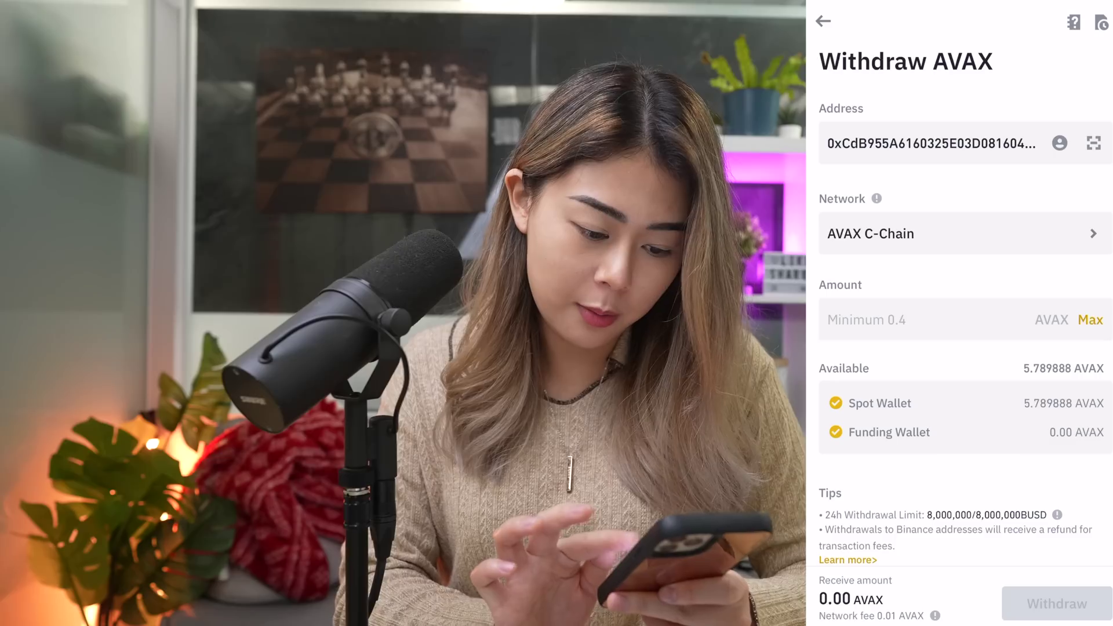
type("0.6")
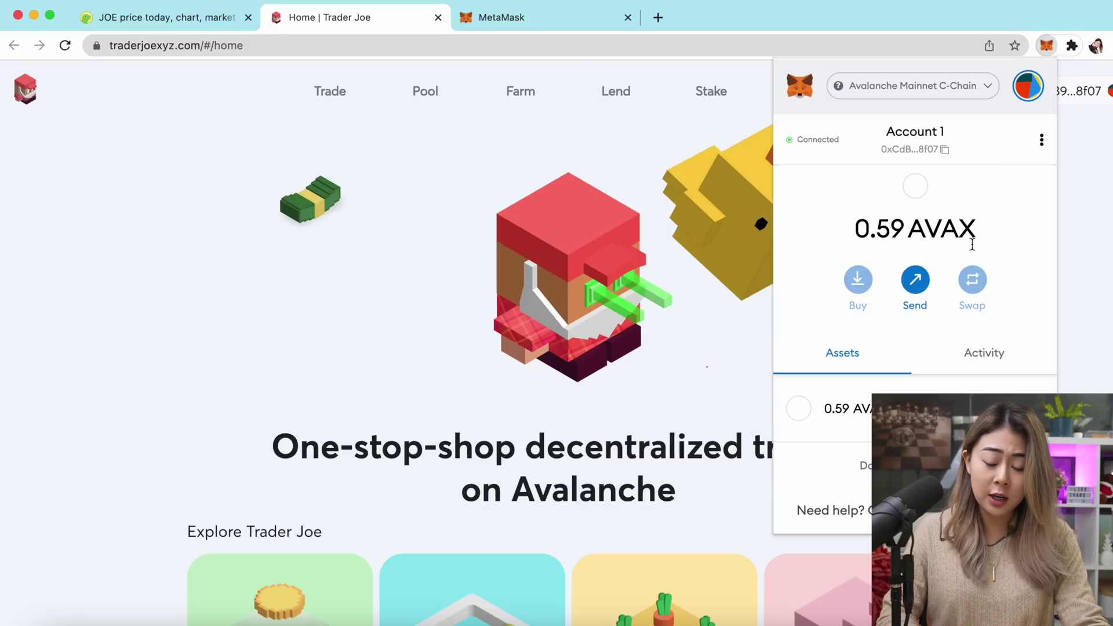
On the Trade page, set up swapping 0.1 AVAX into JOE and review the swap.
left_click(1086, 297)
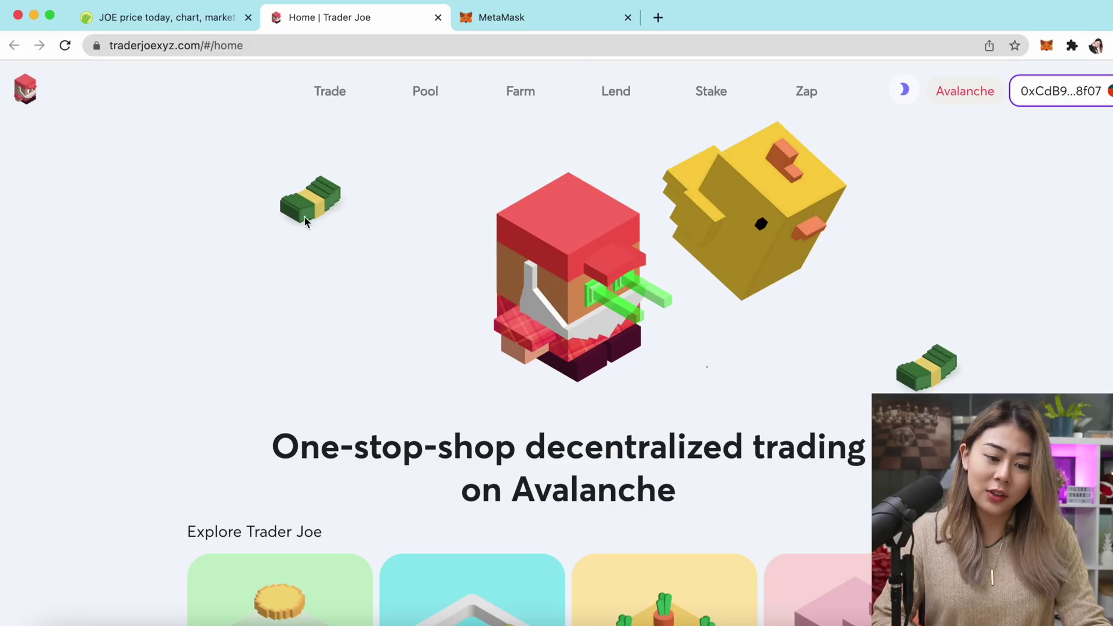
left_click(329, 94)
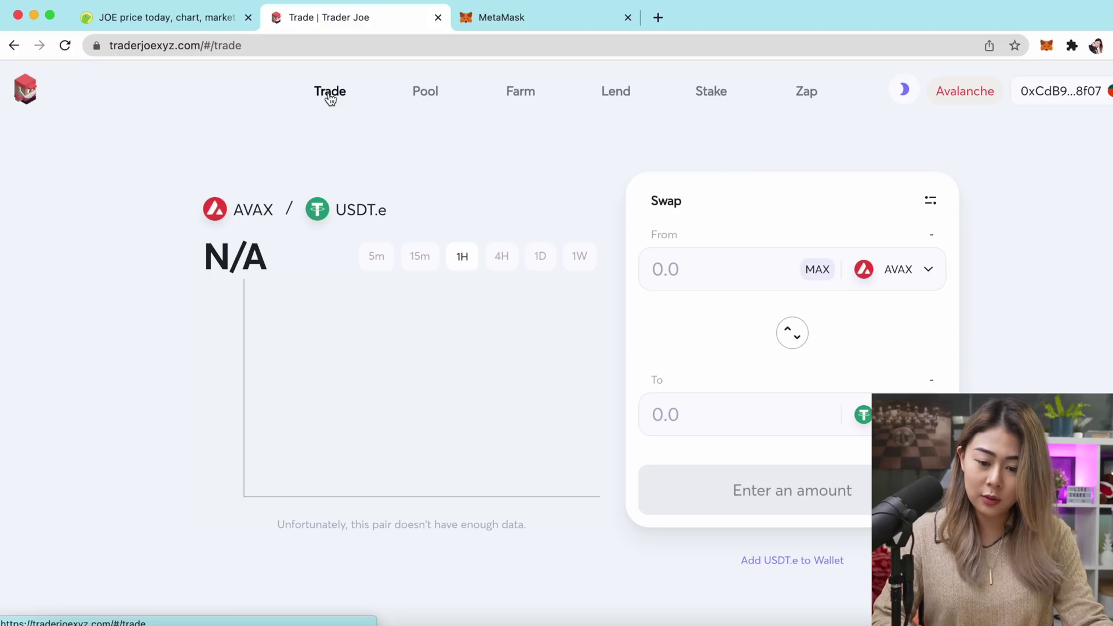
left_click(902, 269)
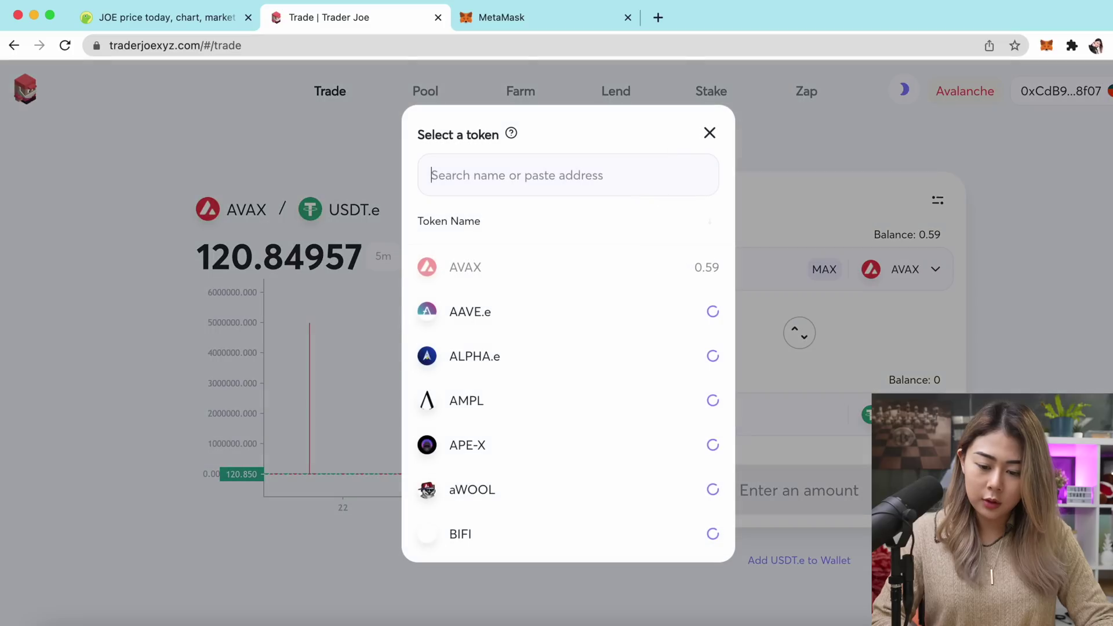
type("joe")
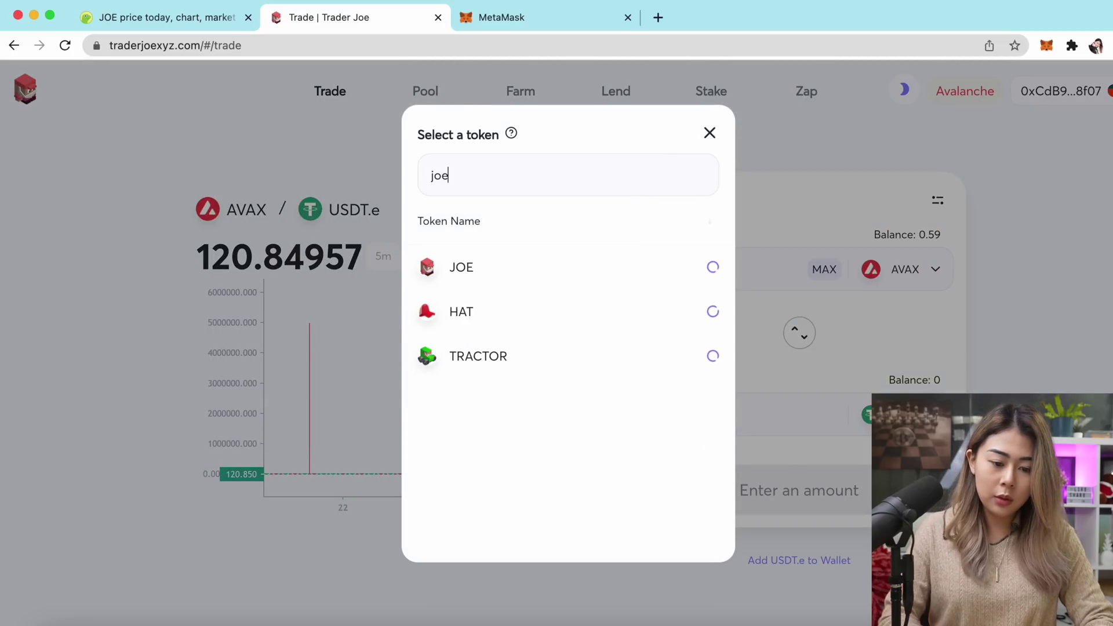
key("Return")
left_click(761, 284)
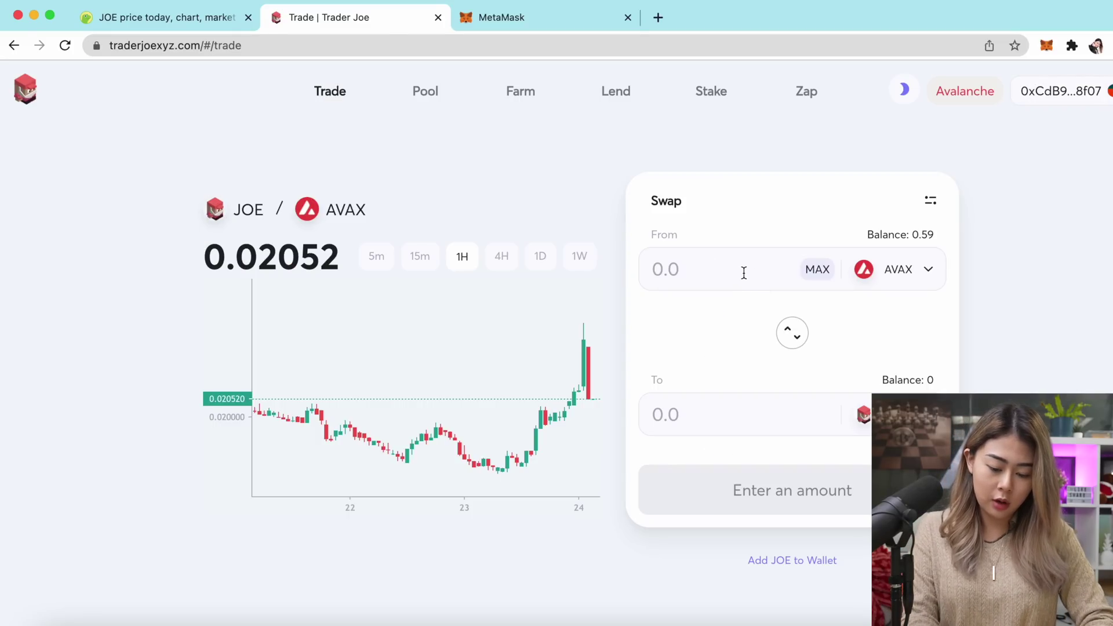
type("0.1")
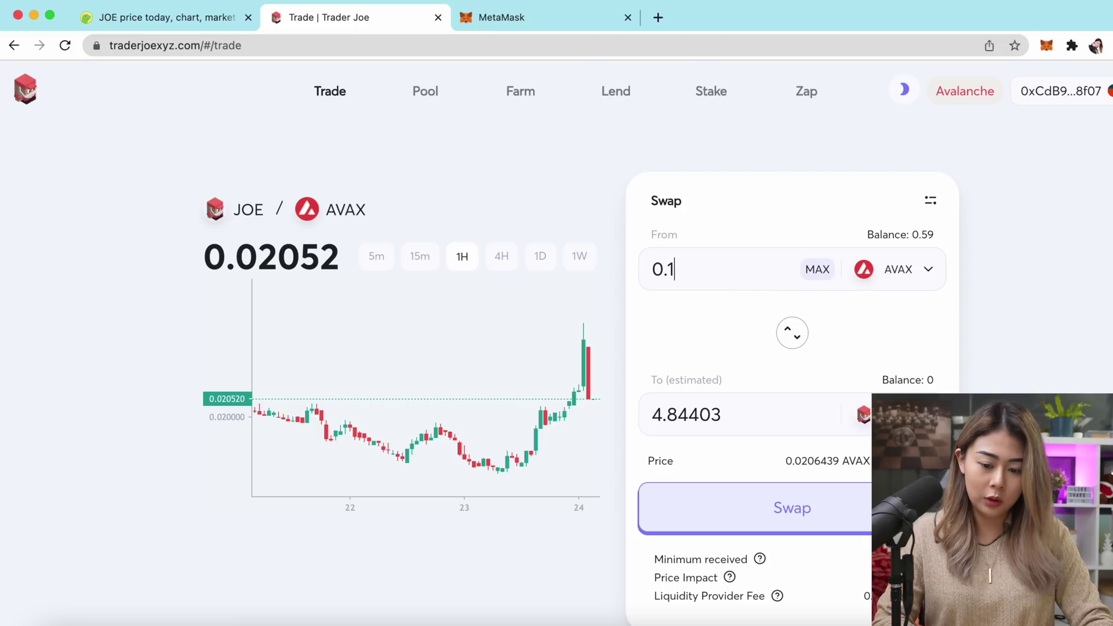
scroll(1041, 333, "down", 2)
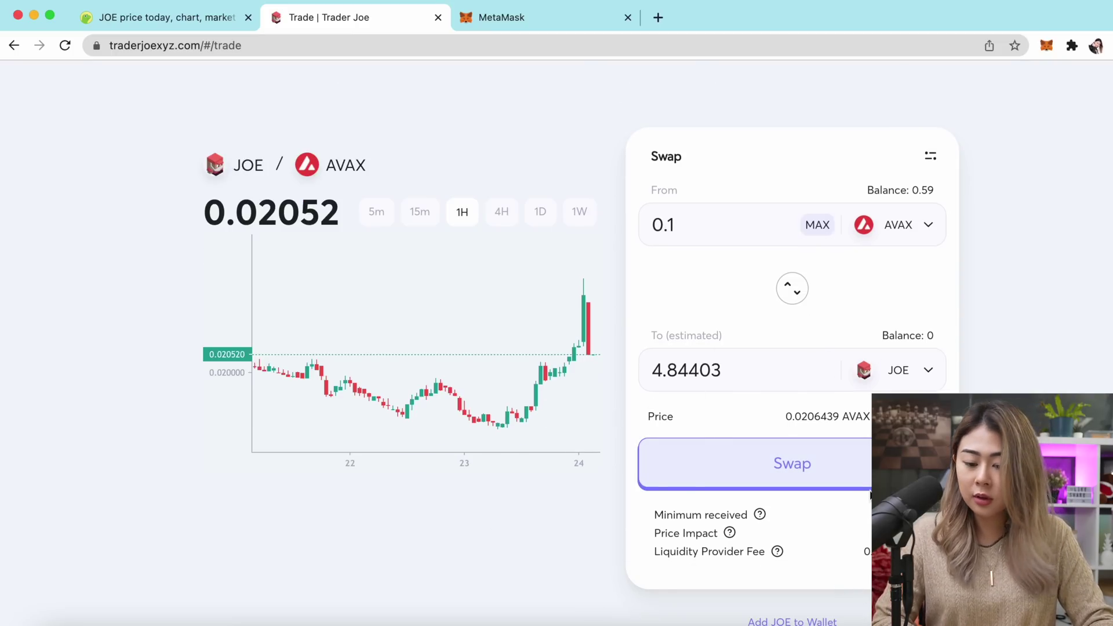
left_click(858, 487)
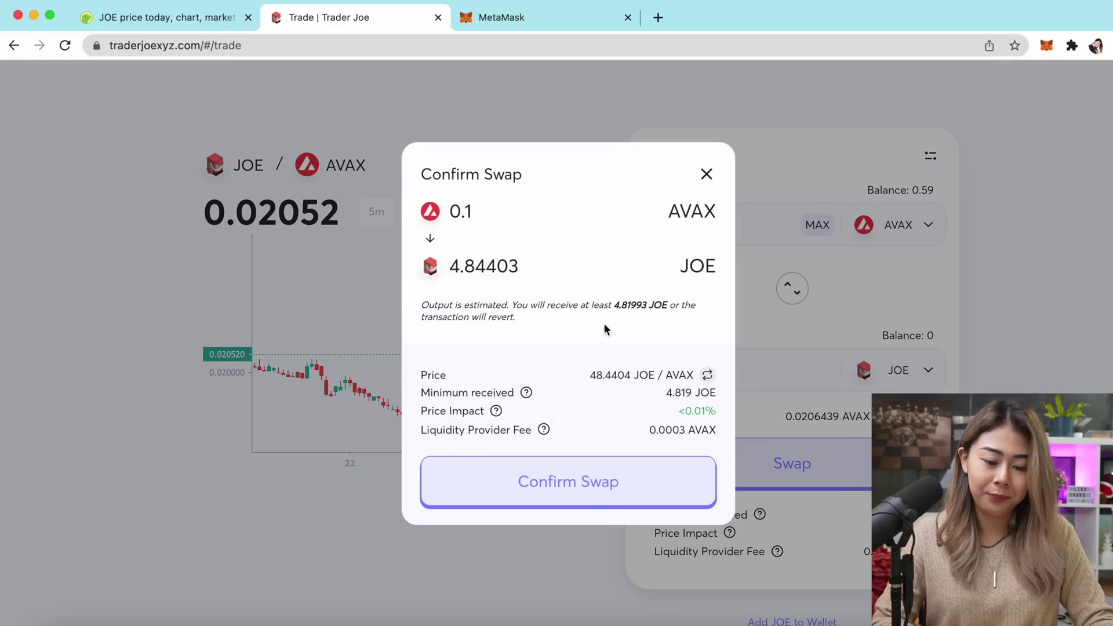
Confirm the 0.1 AVAX to JOE swap and approve the transaction in MetaMask.
left_click(587, 497)
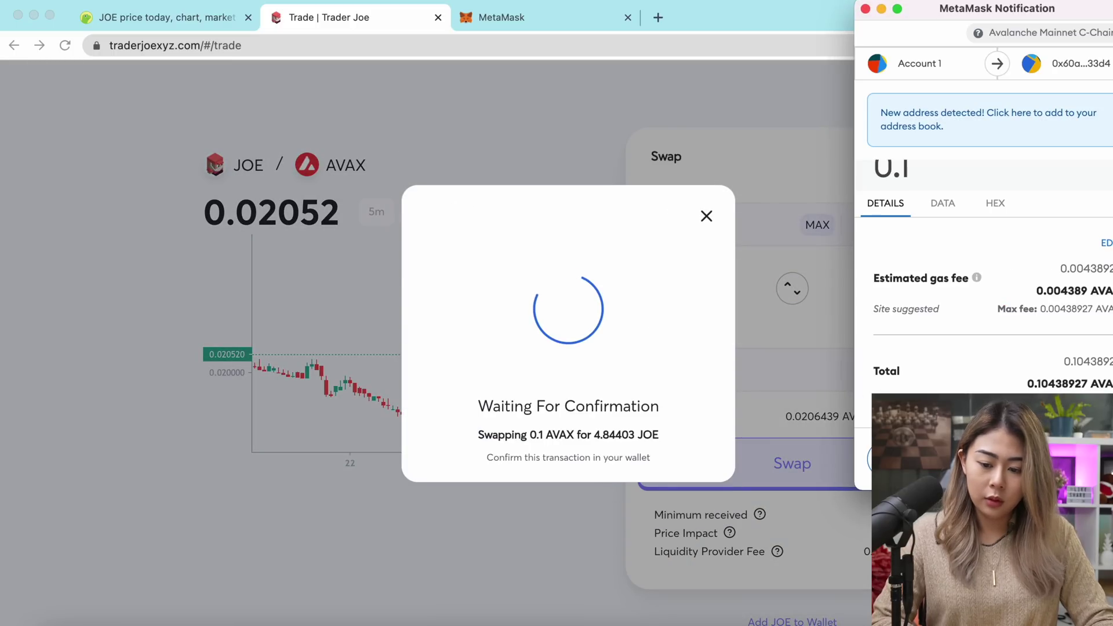
left_click(1037, 460)
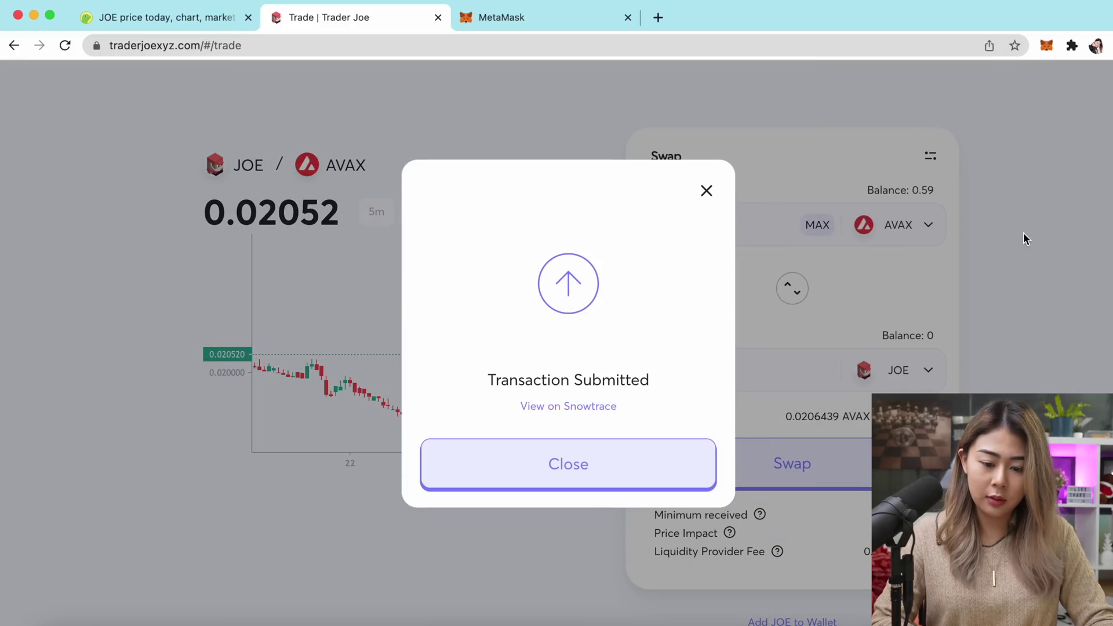
left_click(642, 475)
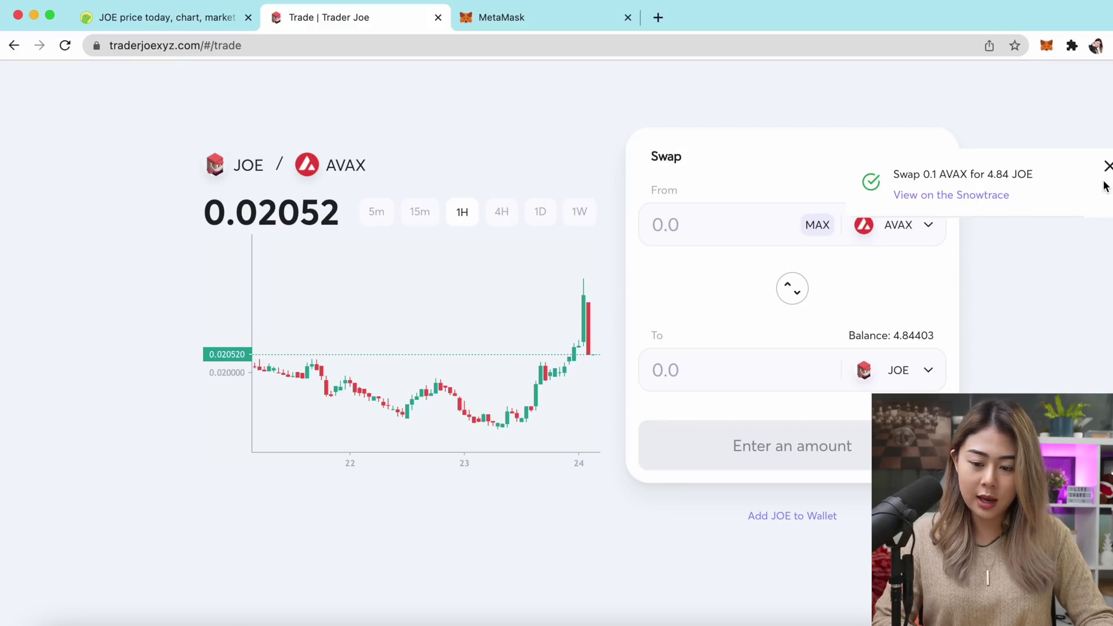
Check the wallet's 0.4864 AVAX balance, then return to the CoinGecko JOE page.
scroll(1085, 373, "up", 1)
left_click(1046, 45)
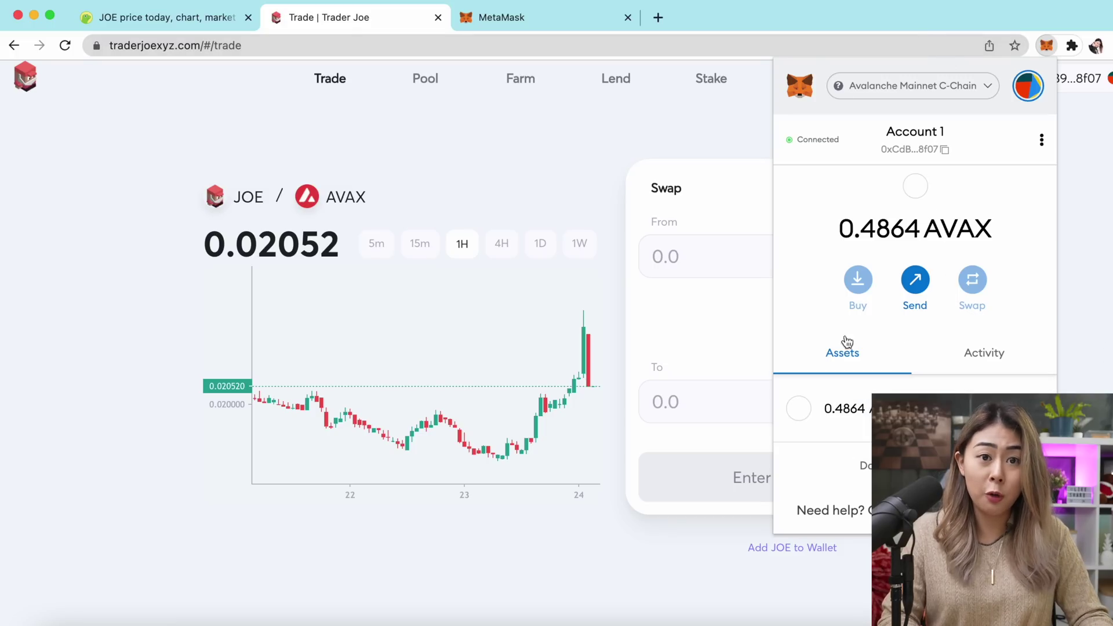
left_click(313, 204)
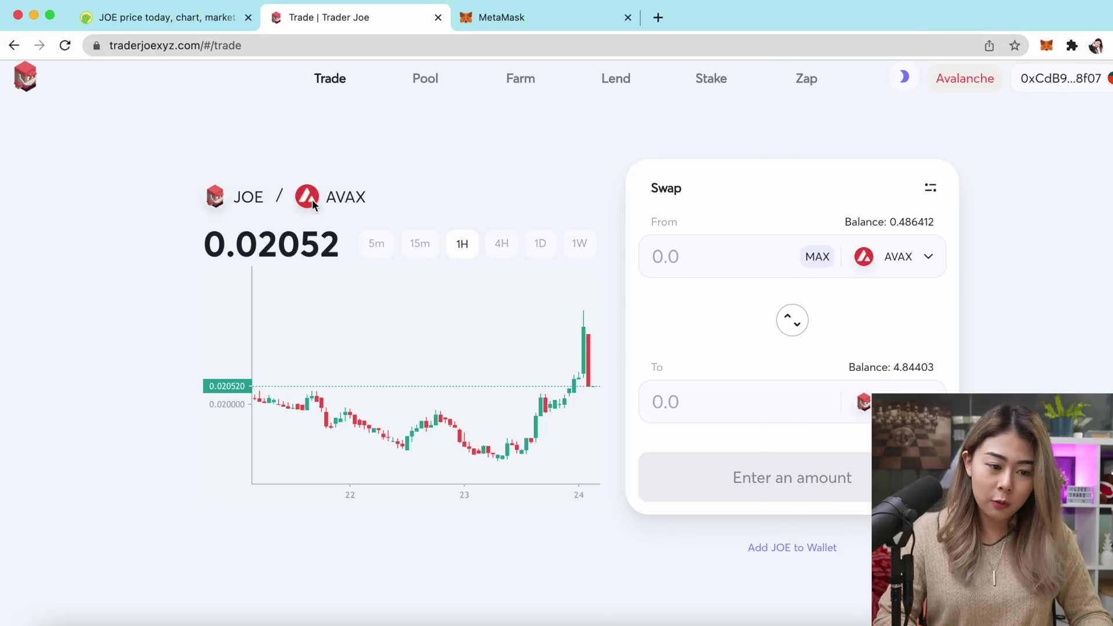
left_click(179, 23)
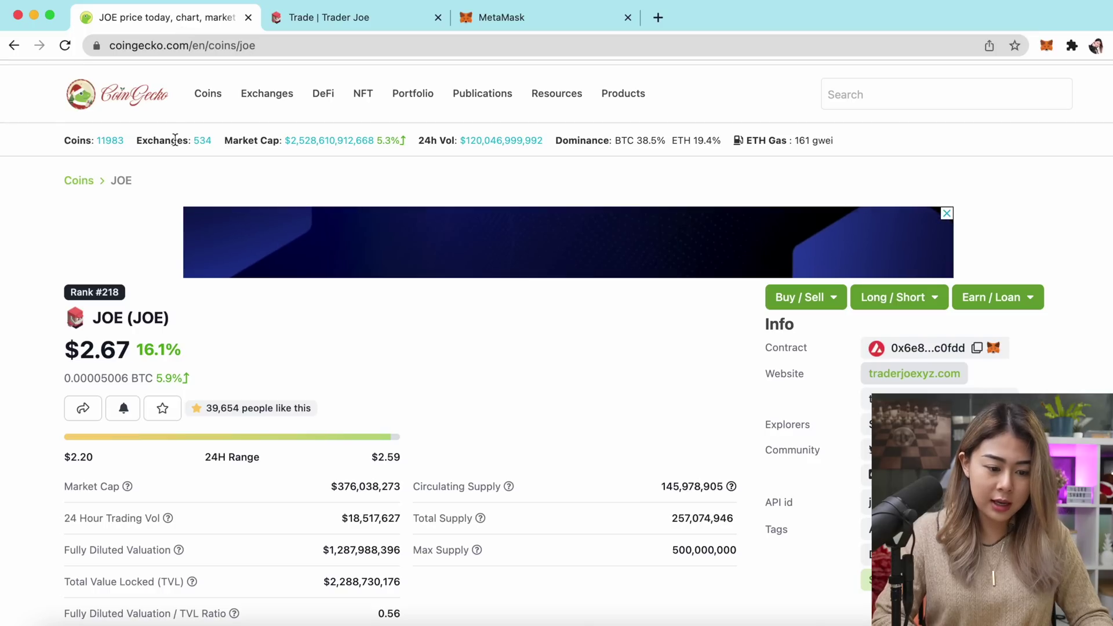
Add the JOE token to MetaMask from CoinGecko's JOE contract fox icon.
scroll(1015, 242, "down", 3)
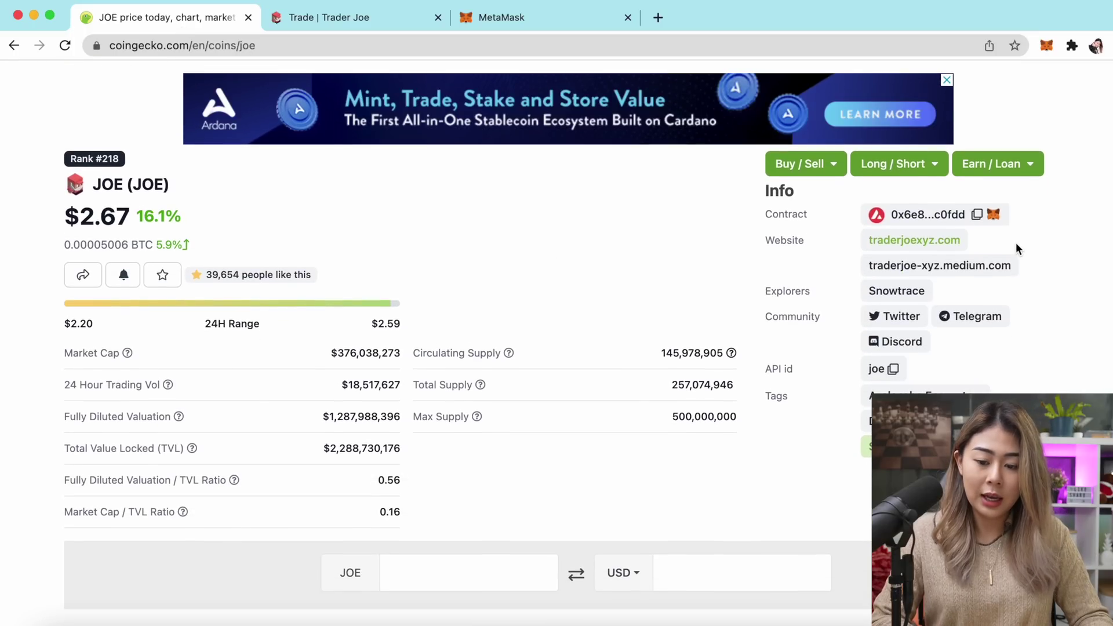
left_click(995, 215)
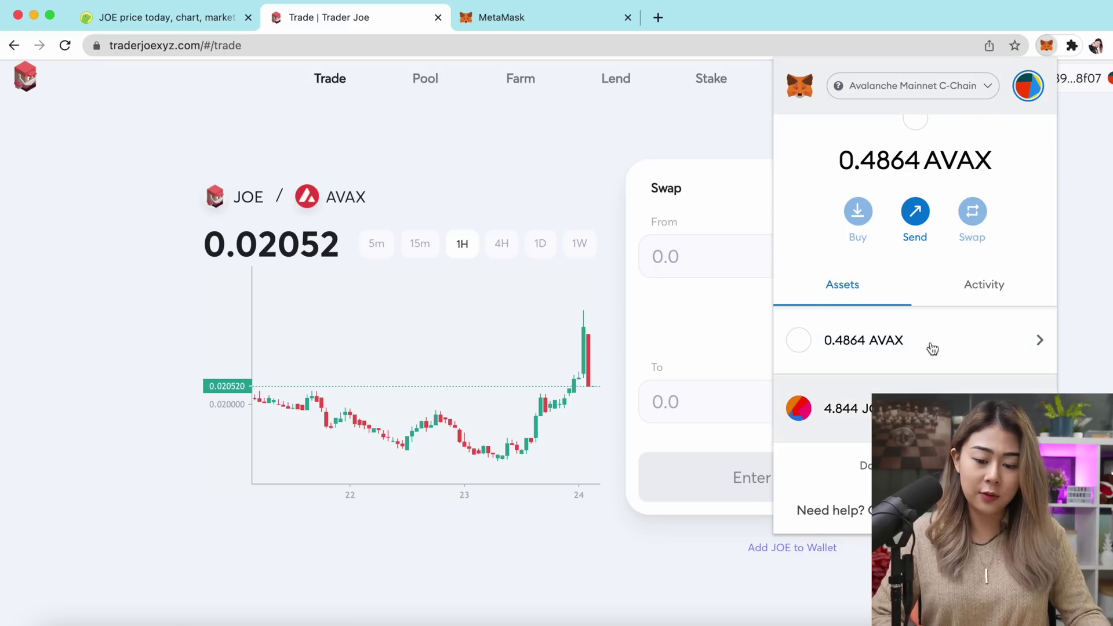
left_click(1110, 327)
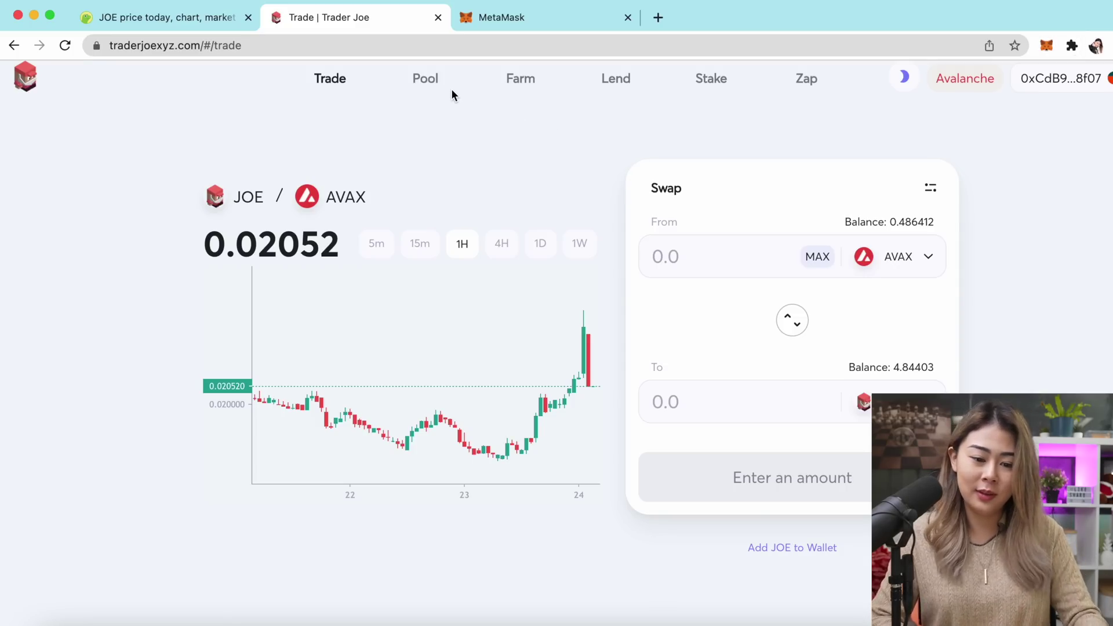
Approve and stake all 4.84404 JOE, receiving a 3.98442 xJOE balance.
scroll(1049, 390, "up", 1)
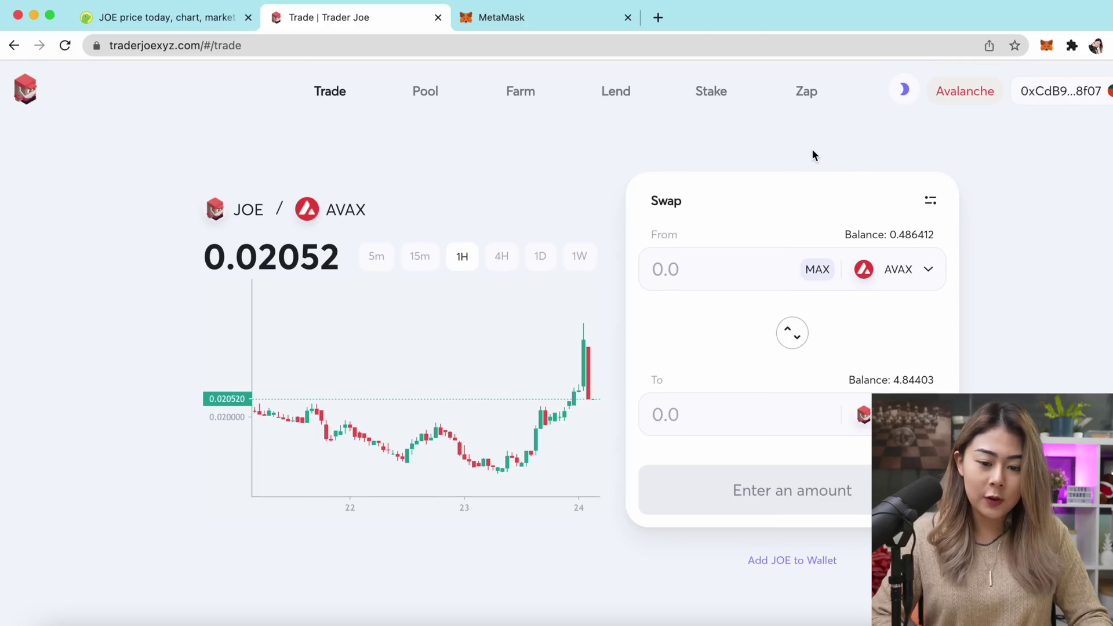
left_click(719, 97)
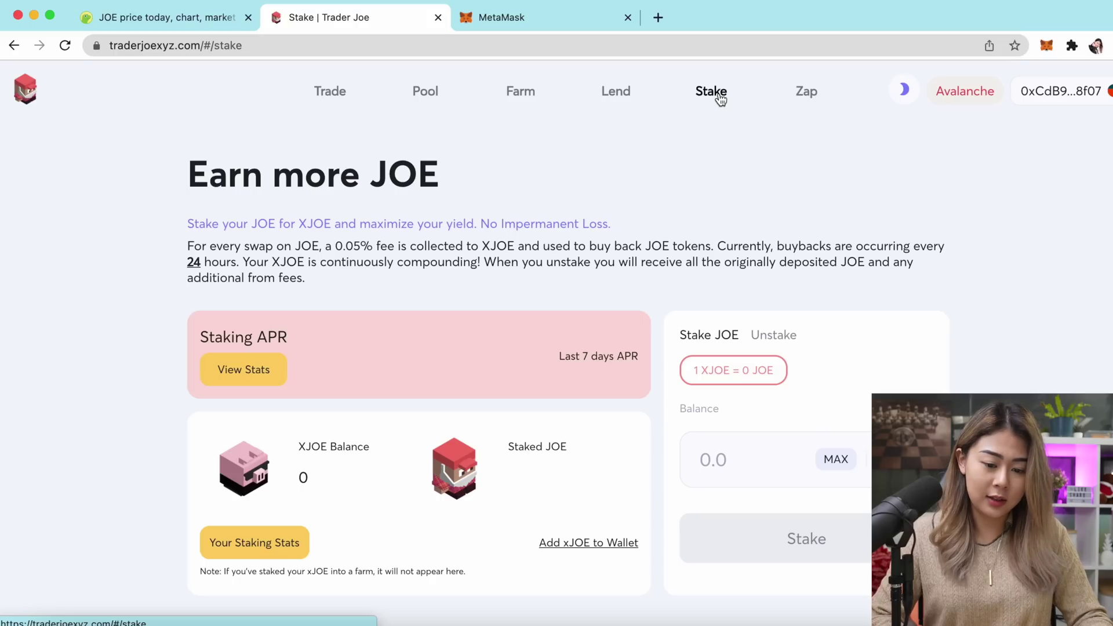
scroll(770, 341, "down", 3)
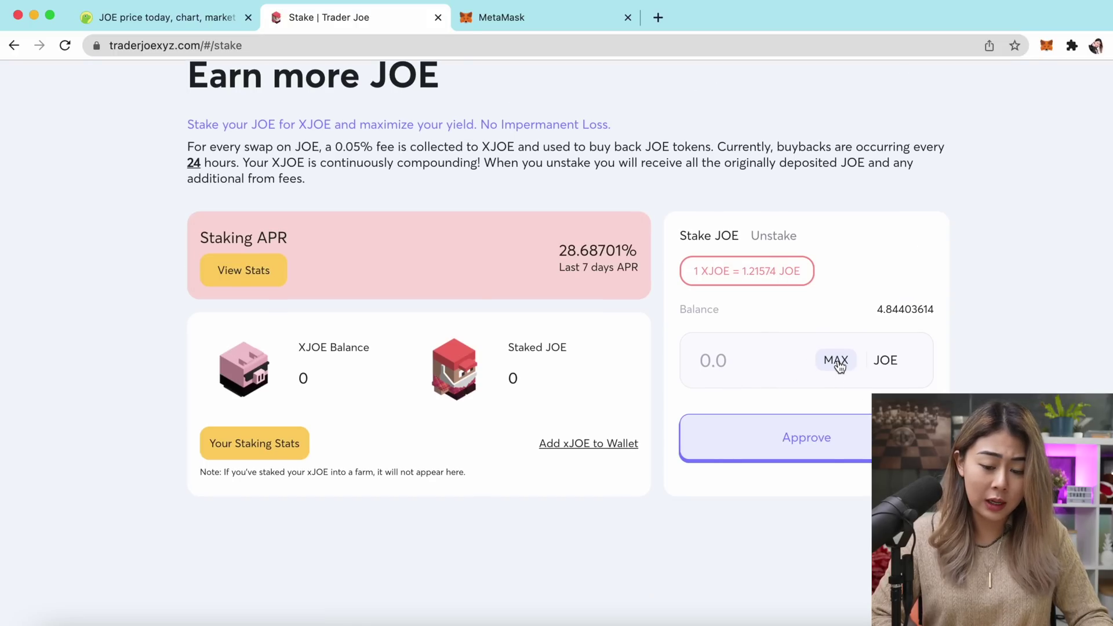
left_click(806, 437)
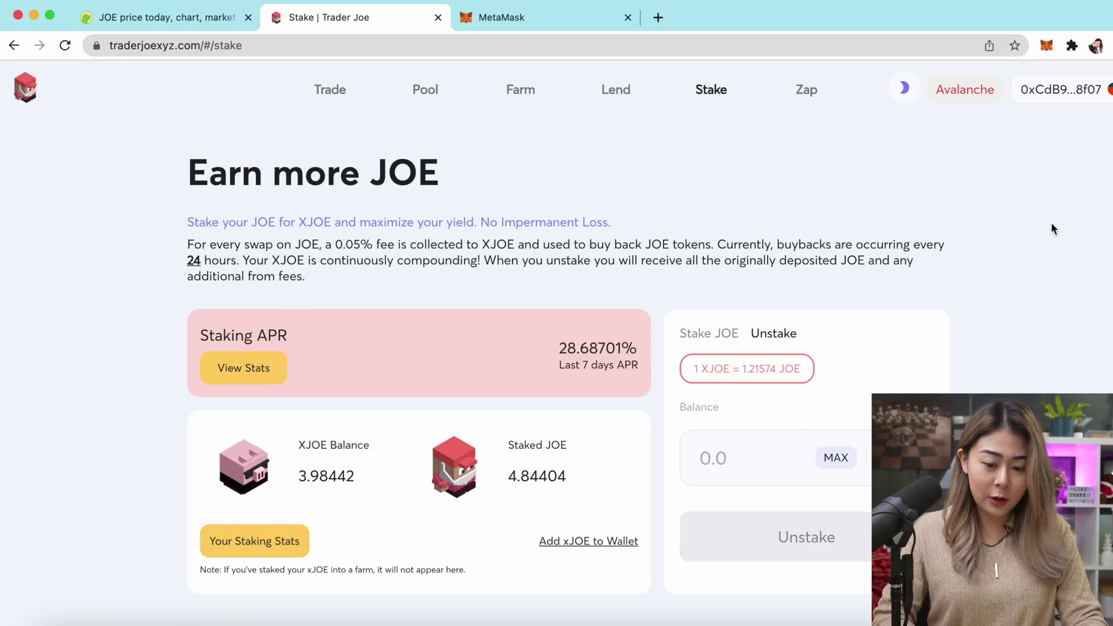
scroll(1053, 229, "down", 2)
scroll(1052, 228, "down", 1)
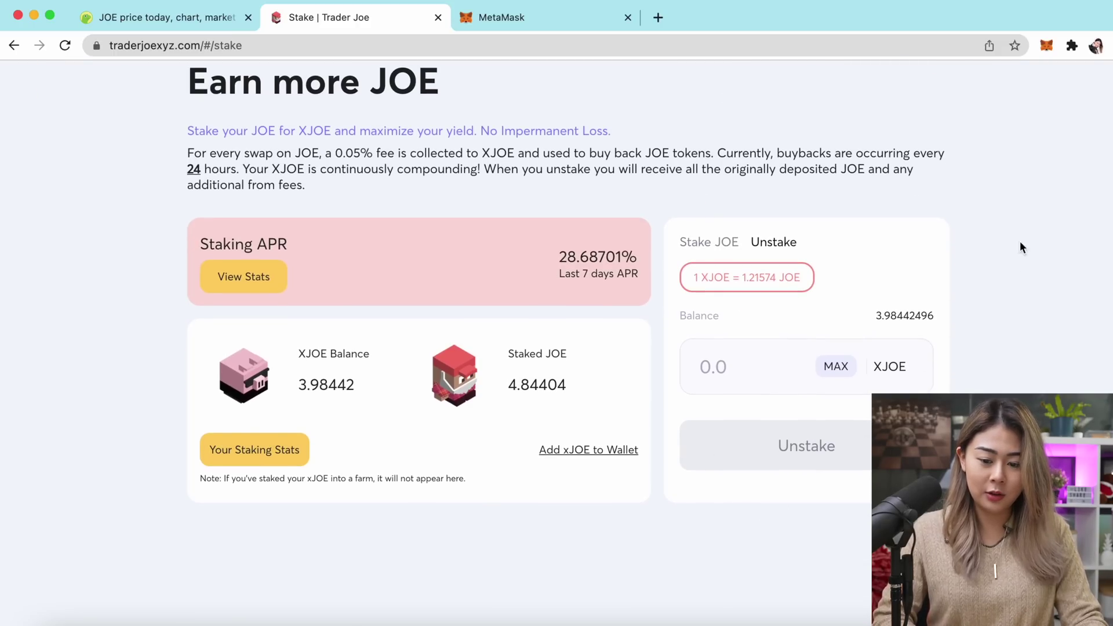
scroll(1038, 255, "up", 1)
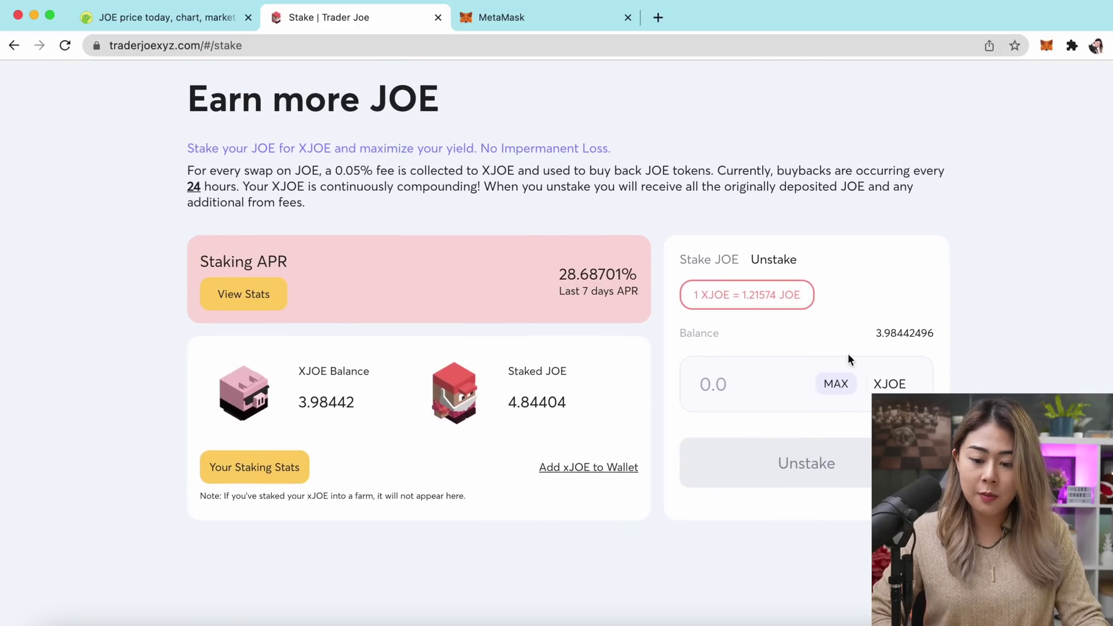
left_click_drag(874, 332, 943, 332)
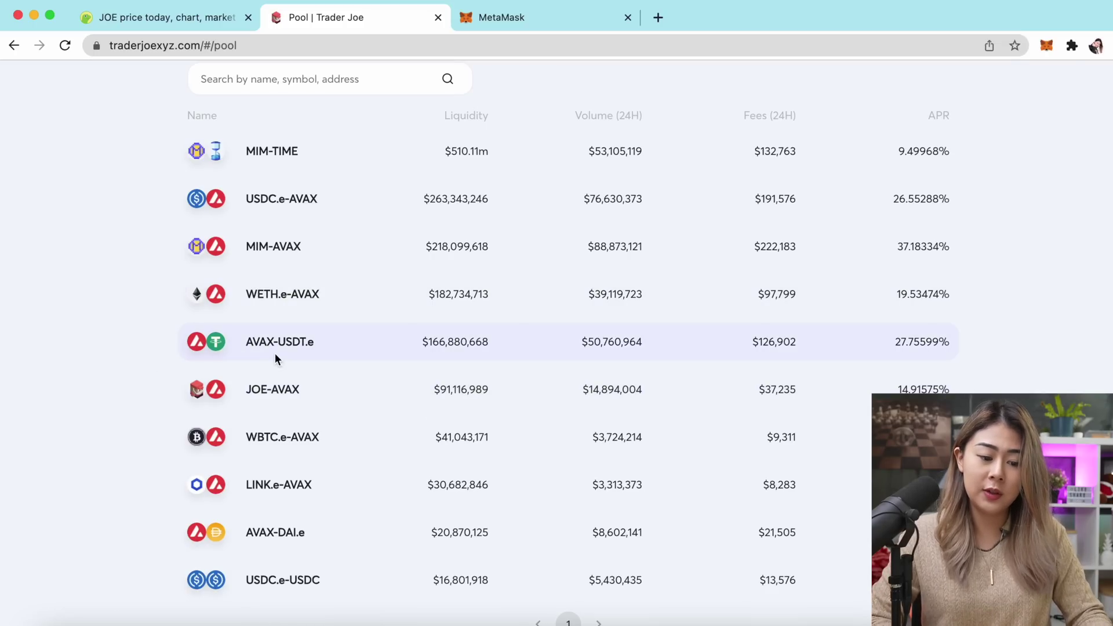
Scroll the Pool page's top liquidity pools list back to MIM-TIME at the top.
scroll(157, 340, "up", 6)
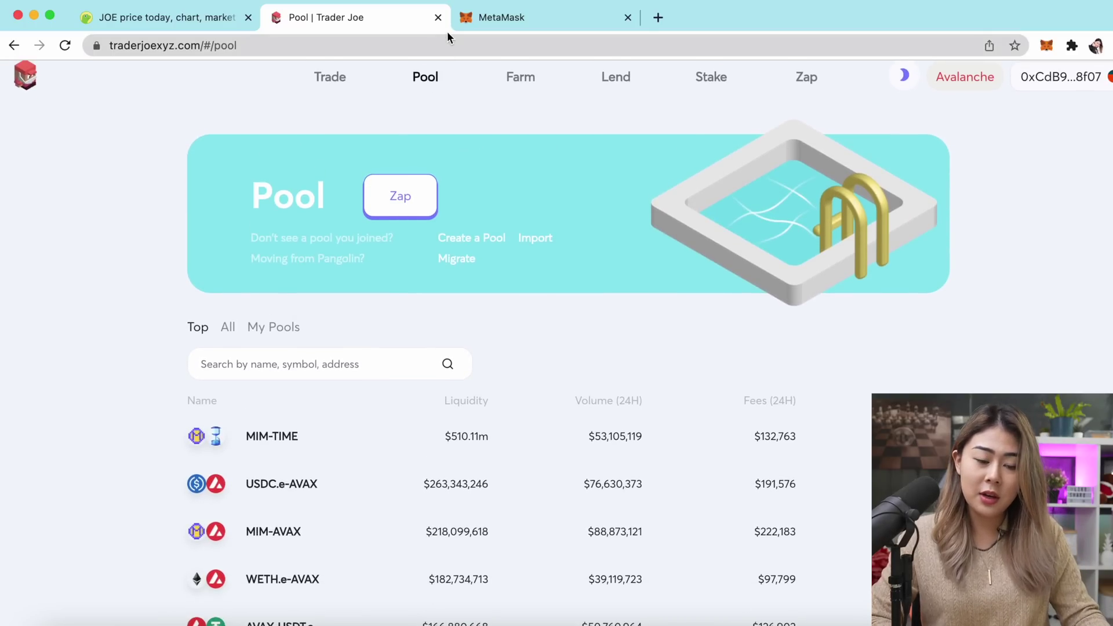
scroll(348, 88, "down", 2)
scroll(346, 232, "up", 3)
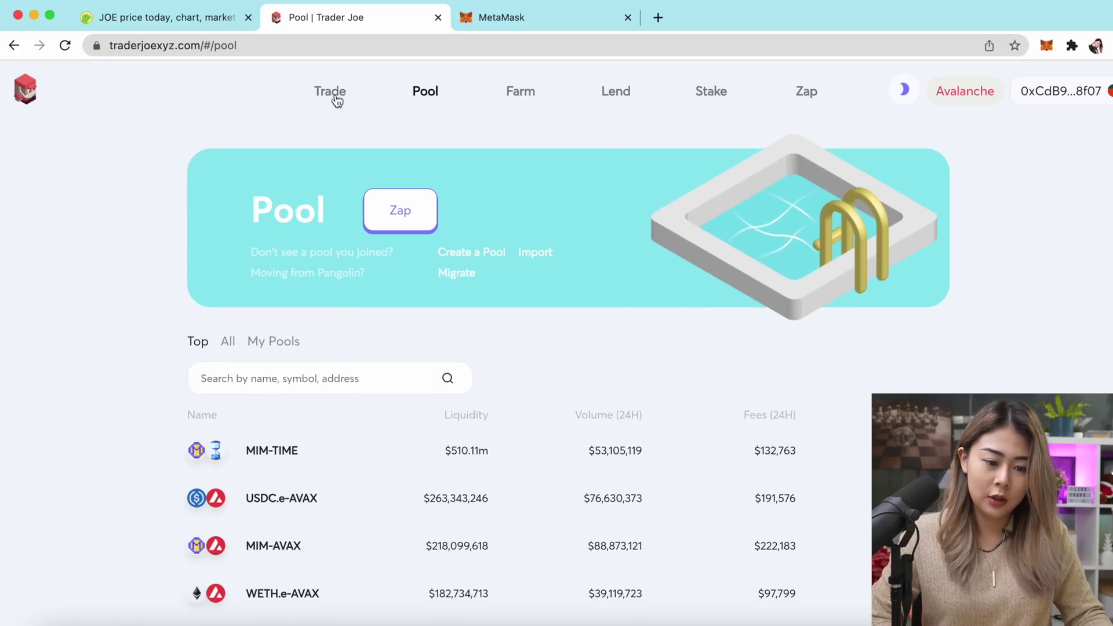
Swap 0.23 AVAX for USDT.e on the Trade page and confirm it.
left_click(331, 101)
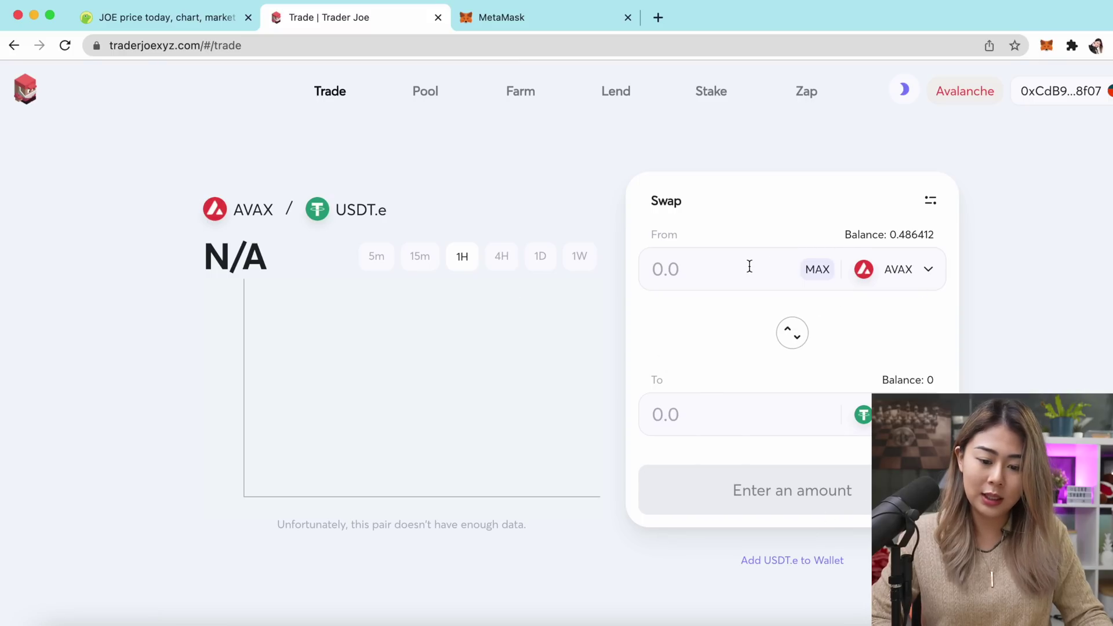
left_click(817, 269)
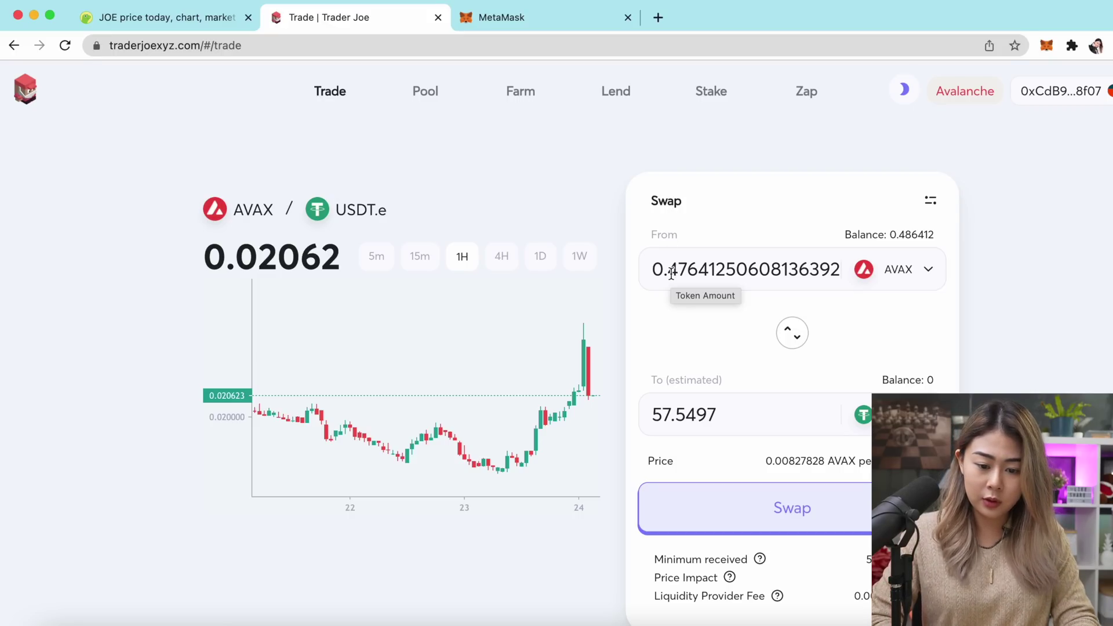
key("super+a")
type("0.23")
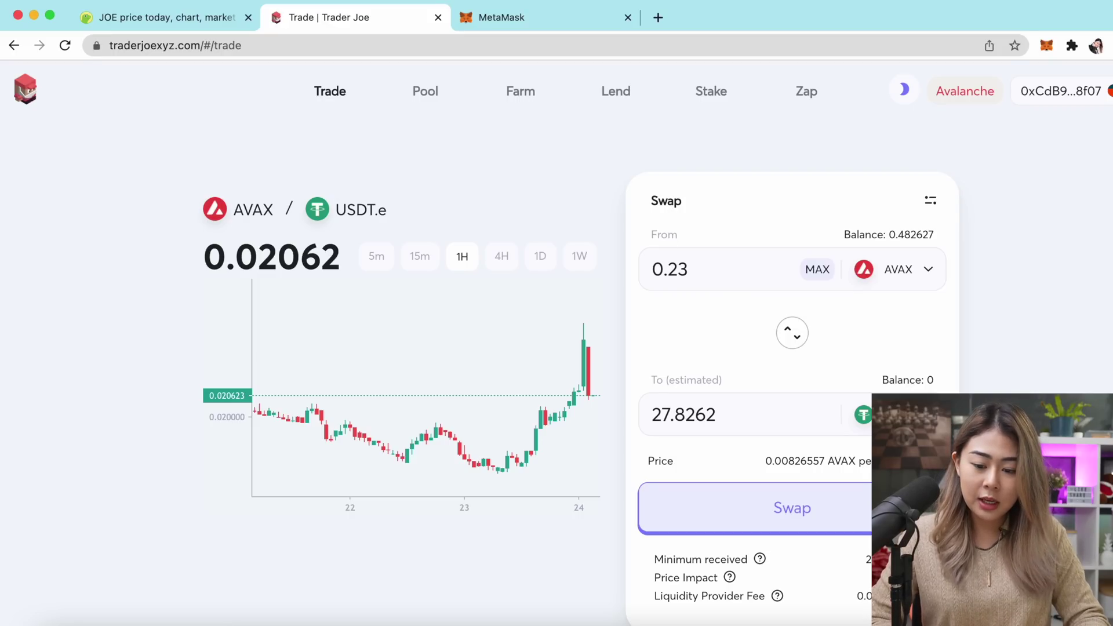
left_click(791, 508)
left_click(611, 497)
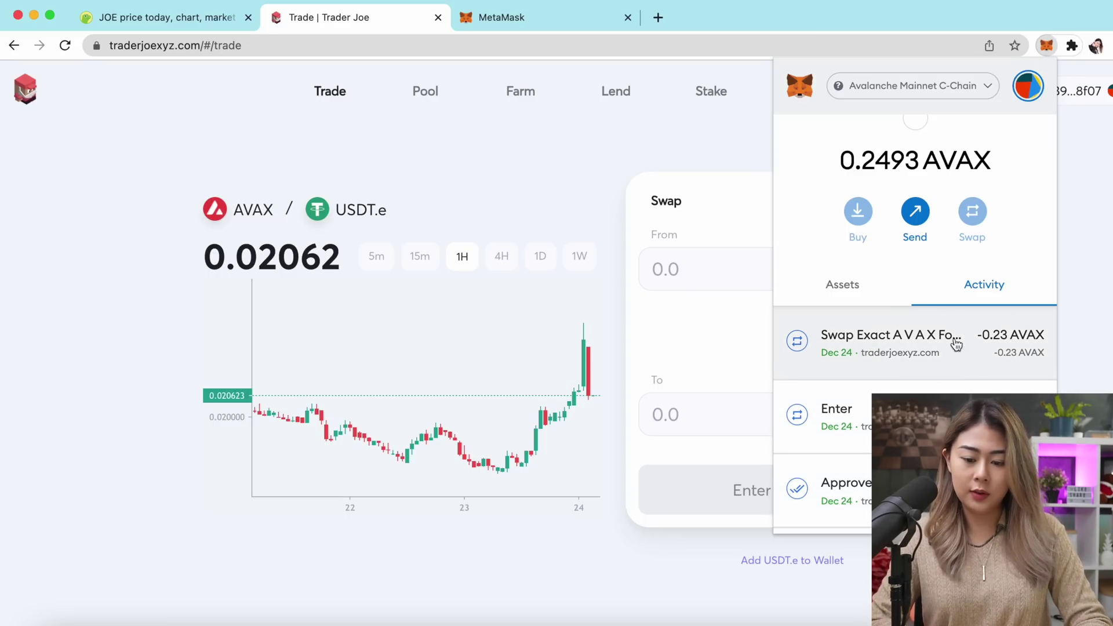
From CoinGecko's Tether page, add the Avalanche USDT.e contract to MetaMask, showing 27.8244.
left_click(842, 283)
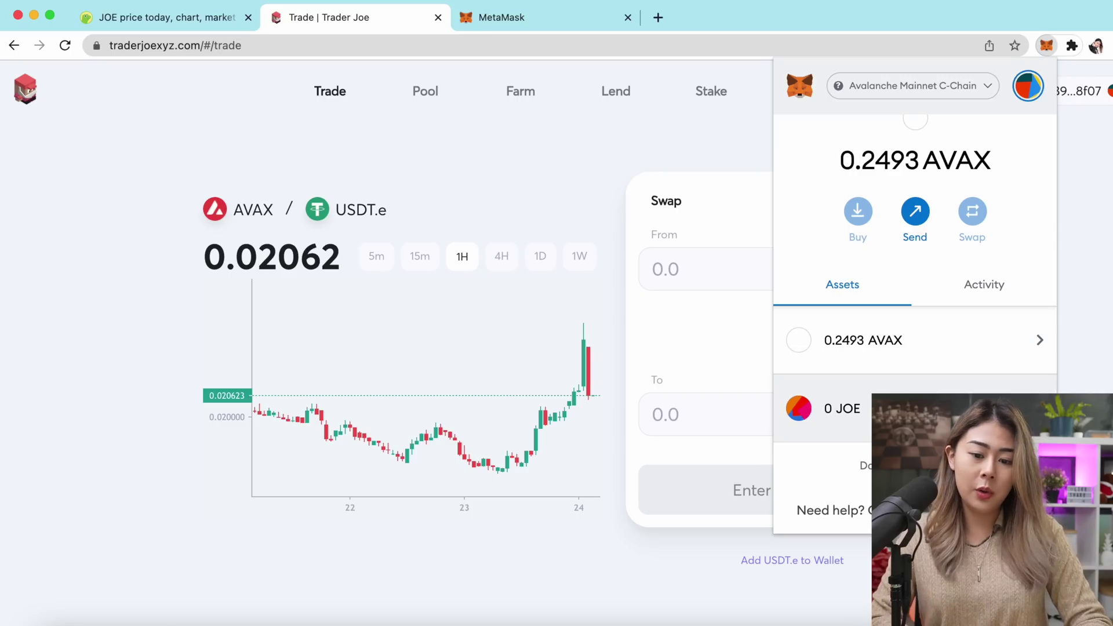
left_click(172, 17)
scroll(557, 348, "up", 5)
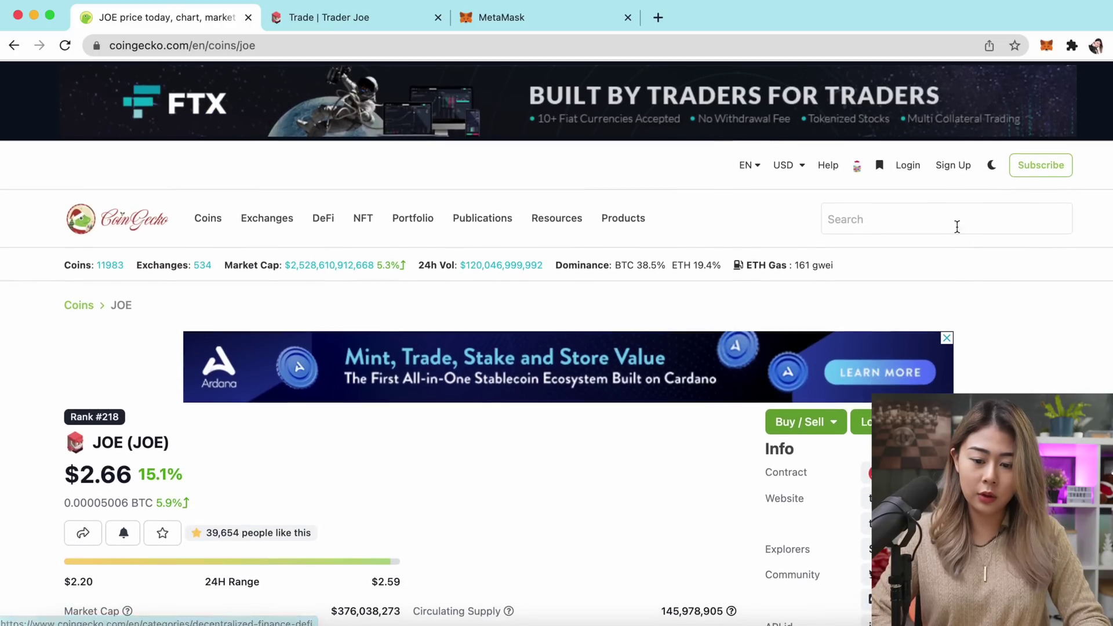
left_click(948, 215)
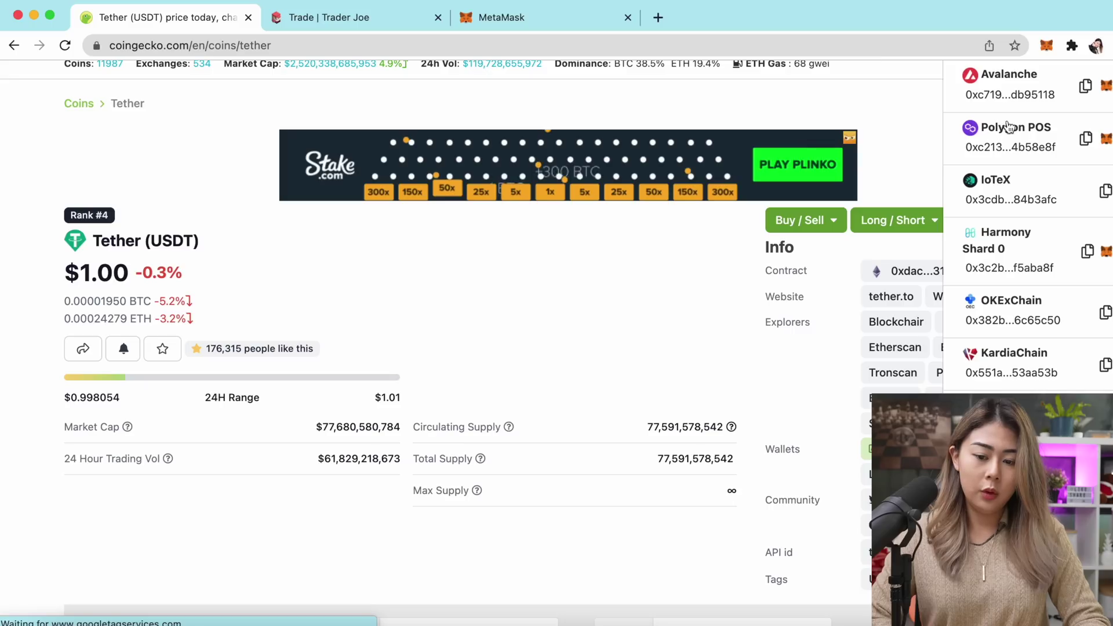
left_click(1106, 87)
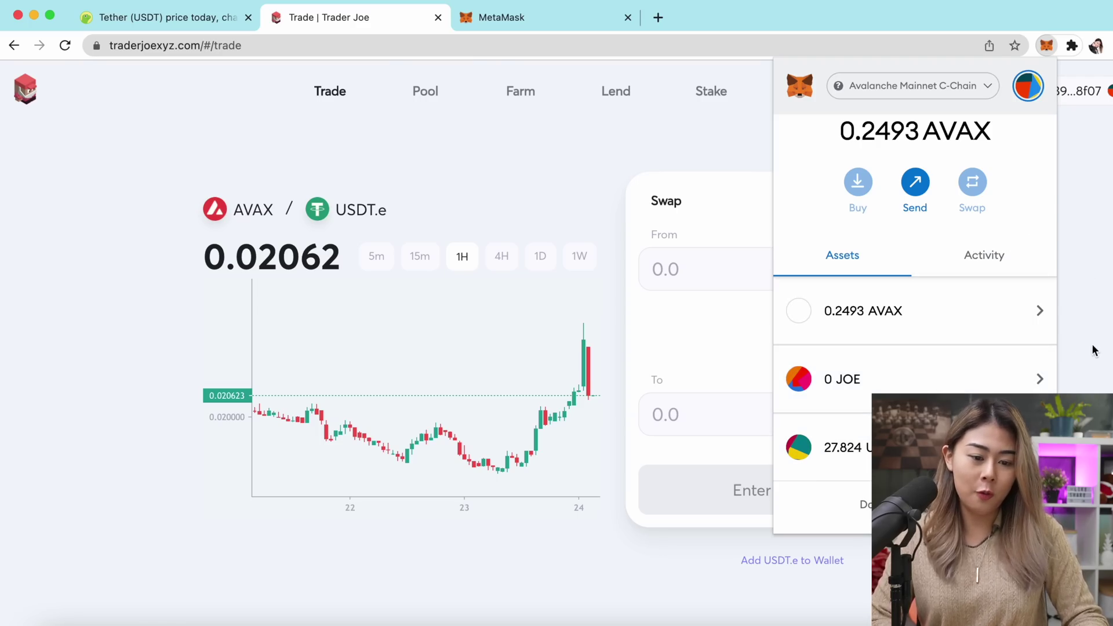
left_click(1107, 335)
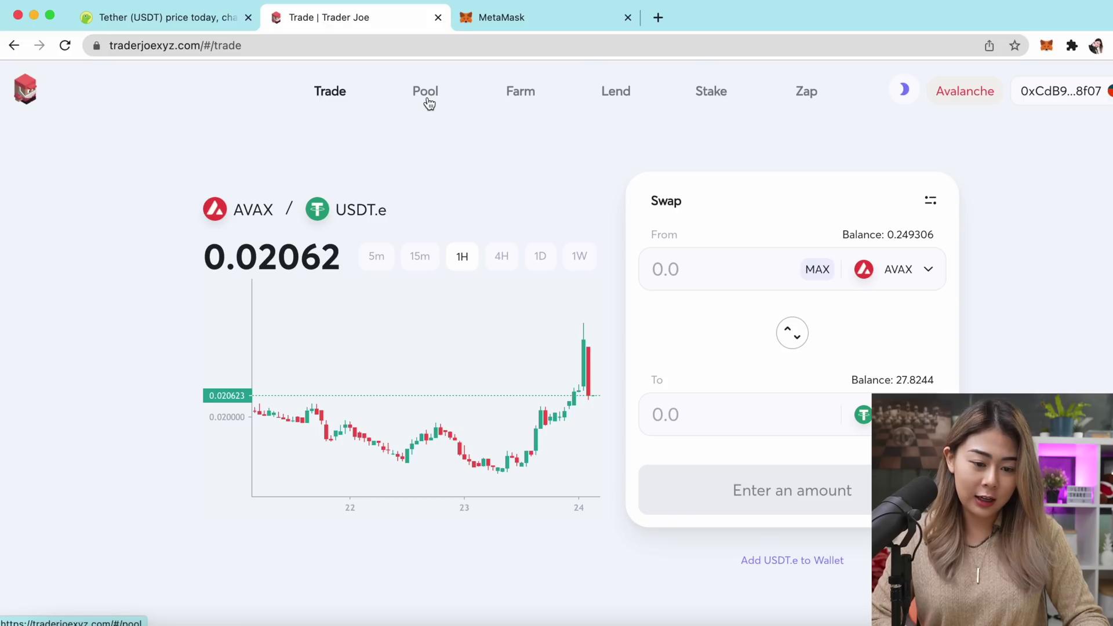
Open the AVAX-USDT.e pool with 0.229611 AVAX and 27.824484 USDT.e, and approve USDT.e spending.
left_click(428, 104)
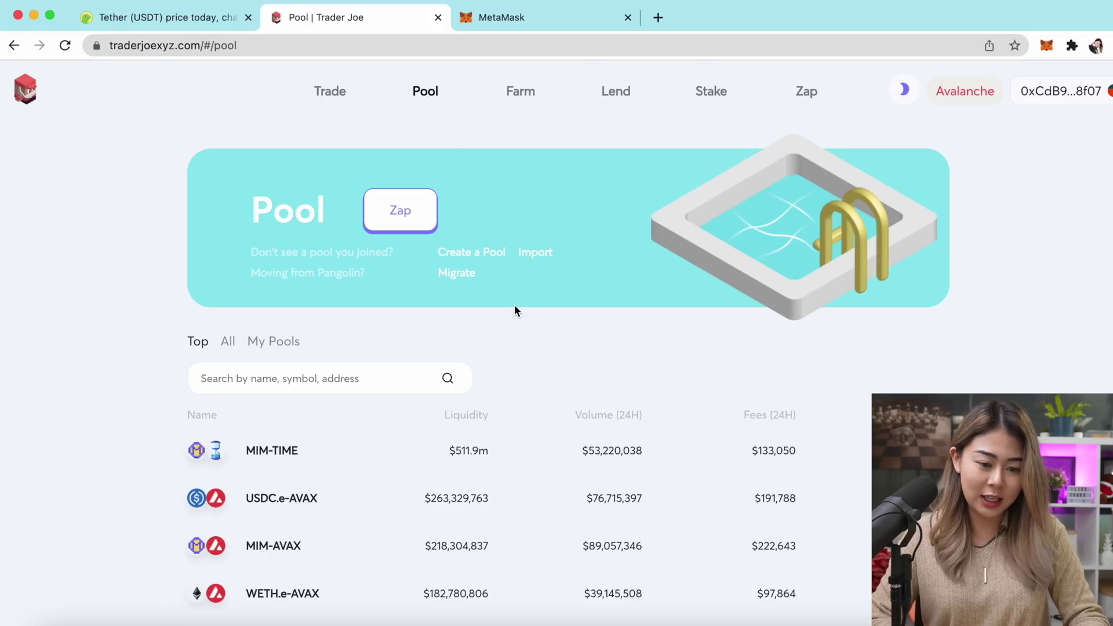
scroll(515, 311, "down", 5)
left_click(309, 376)
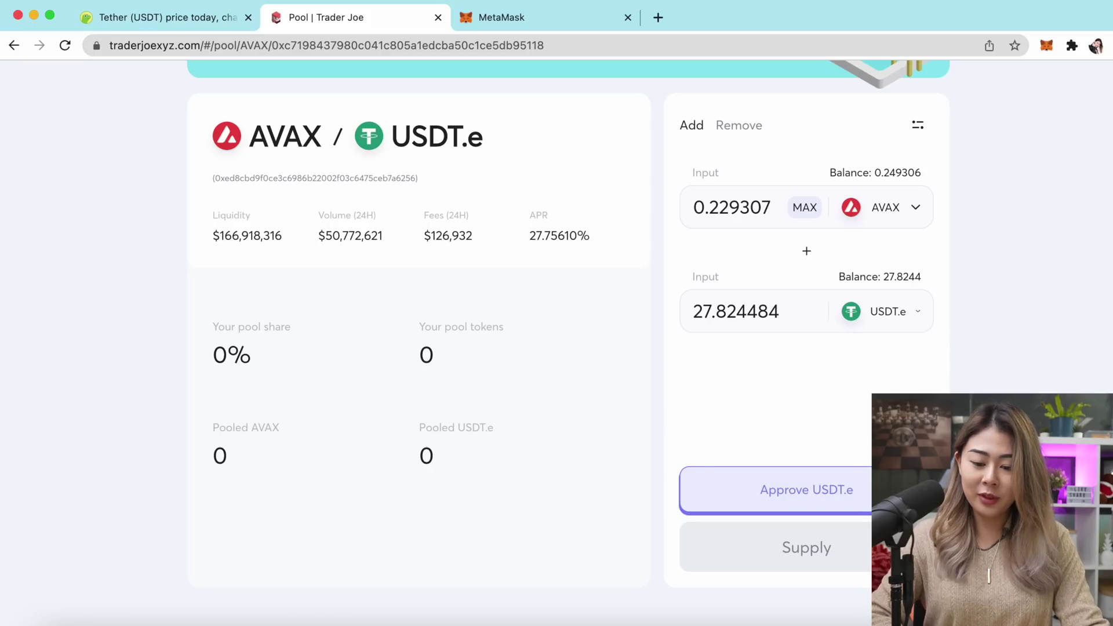
left_click(855, 507)
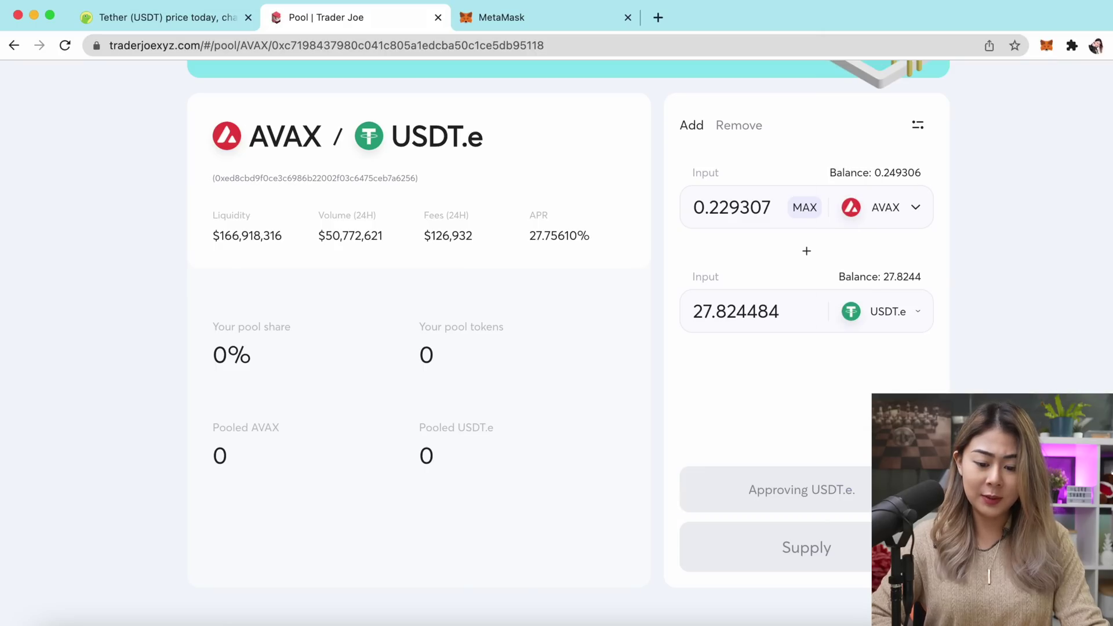
scroll(1062, 357, "up", 2)
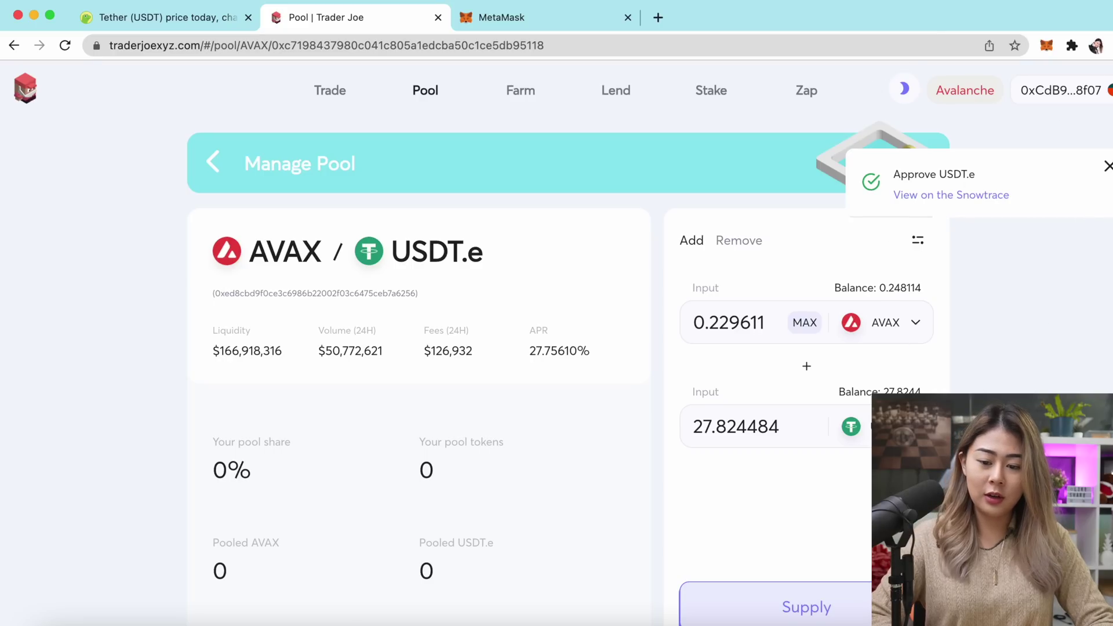
scroll(859, 521, "down", 2)
Confirm the supply of 0.229611 AVAX and 27.8244 USDT.e to the pool in MetaMask.
left_click(859, 521)
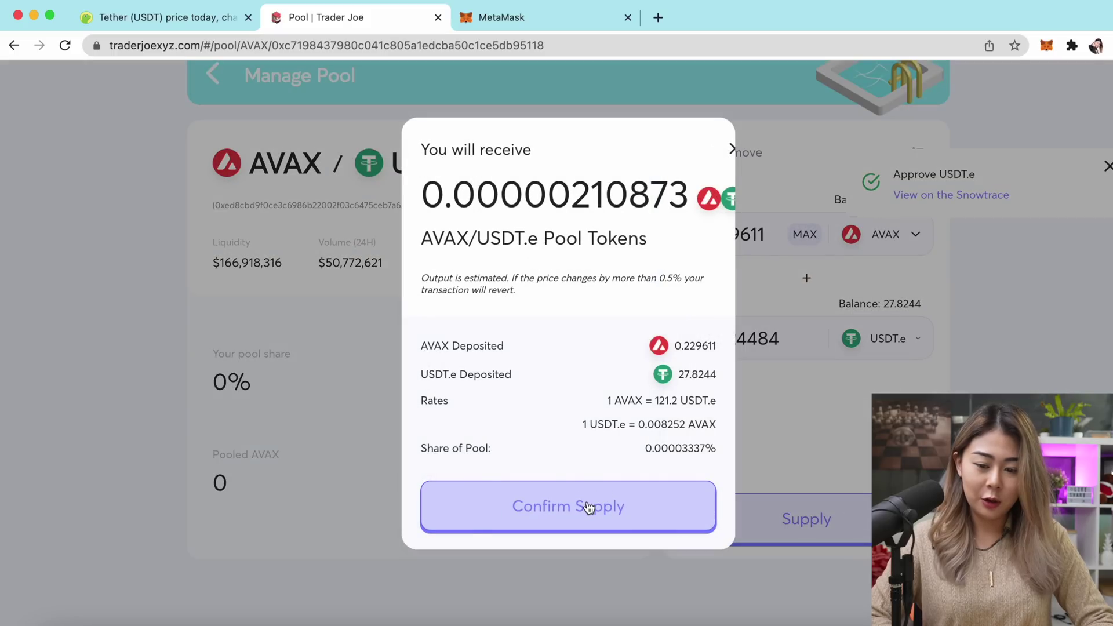
left_click(588, 507)
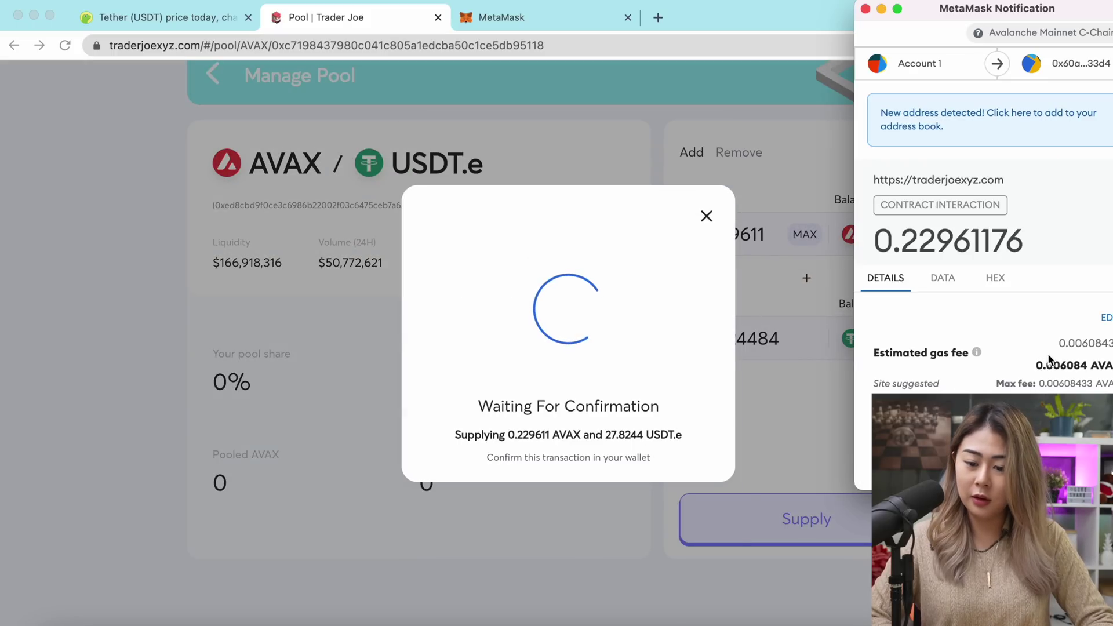
scroll(1049, 359, "down", 2)
left_click(1043, 458)
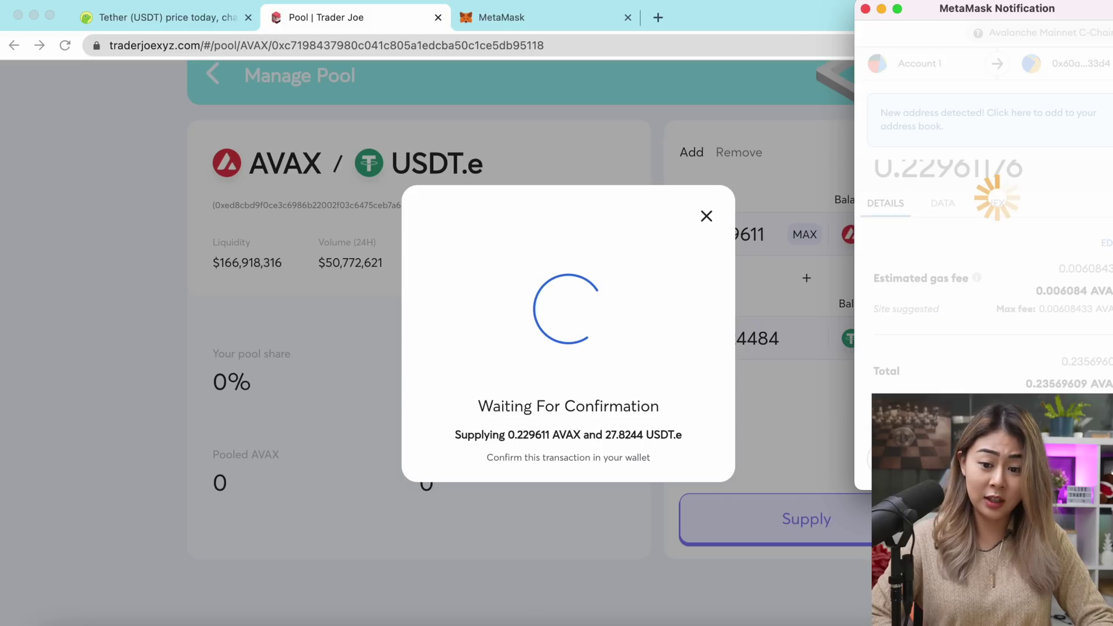
left_click(707, 191)
scroll(927, 174, "up", 2)
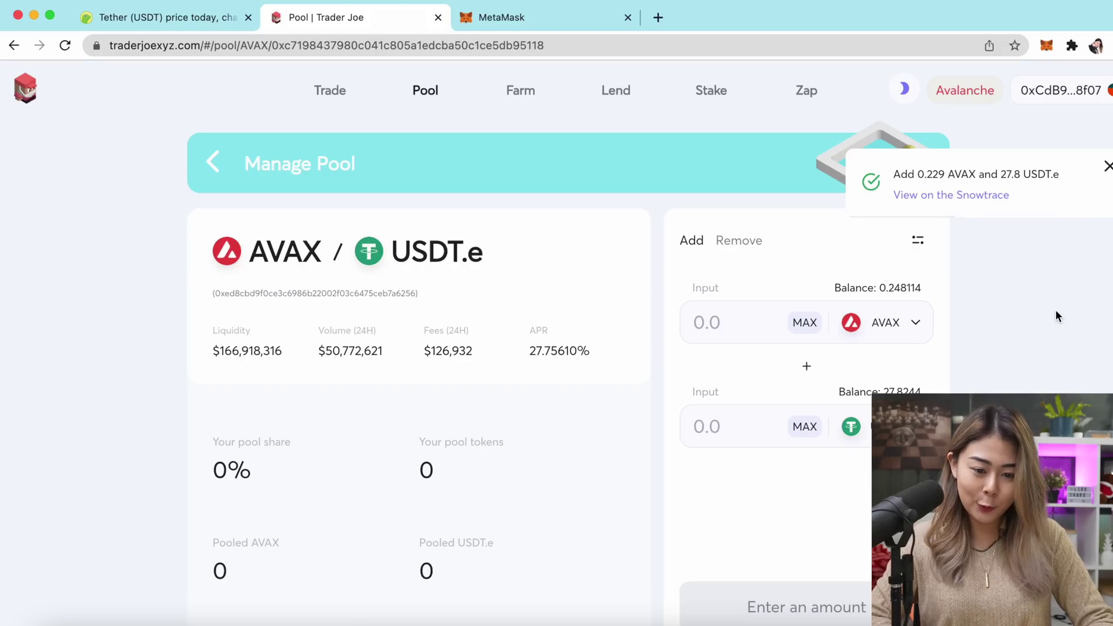
Check the MetaMask asset balances, then open the AVAX/USDT.e pair's analytics page.
left_click(1046, 45)
scroll(954, 314, "down", 3)
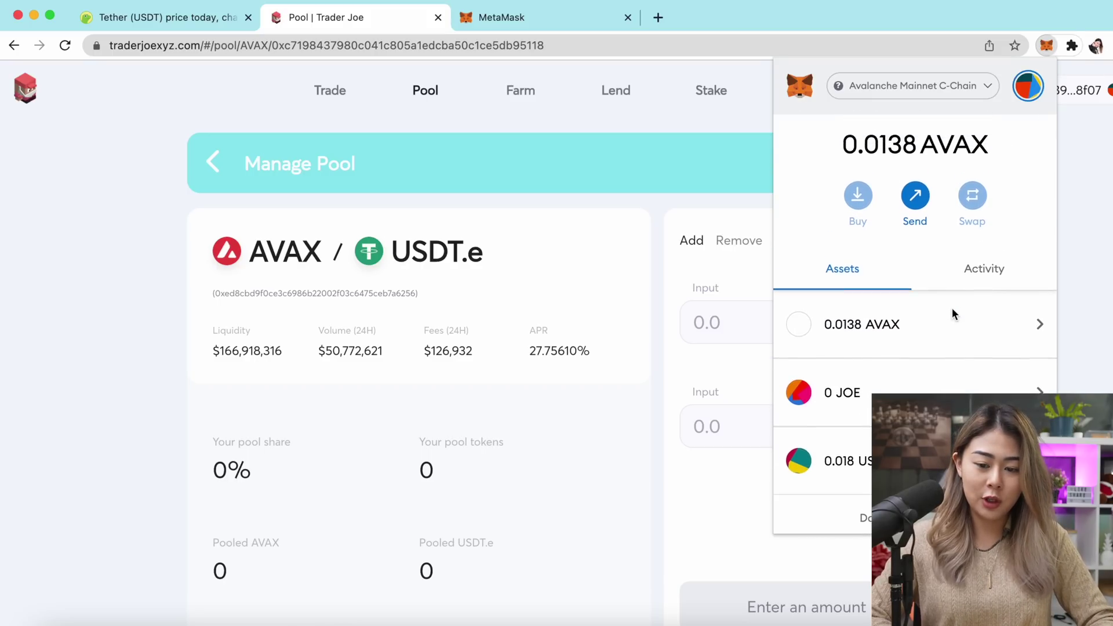
scroll(954, 313, "down", 1)
key("Escape")
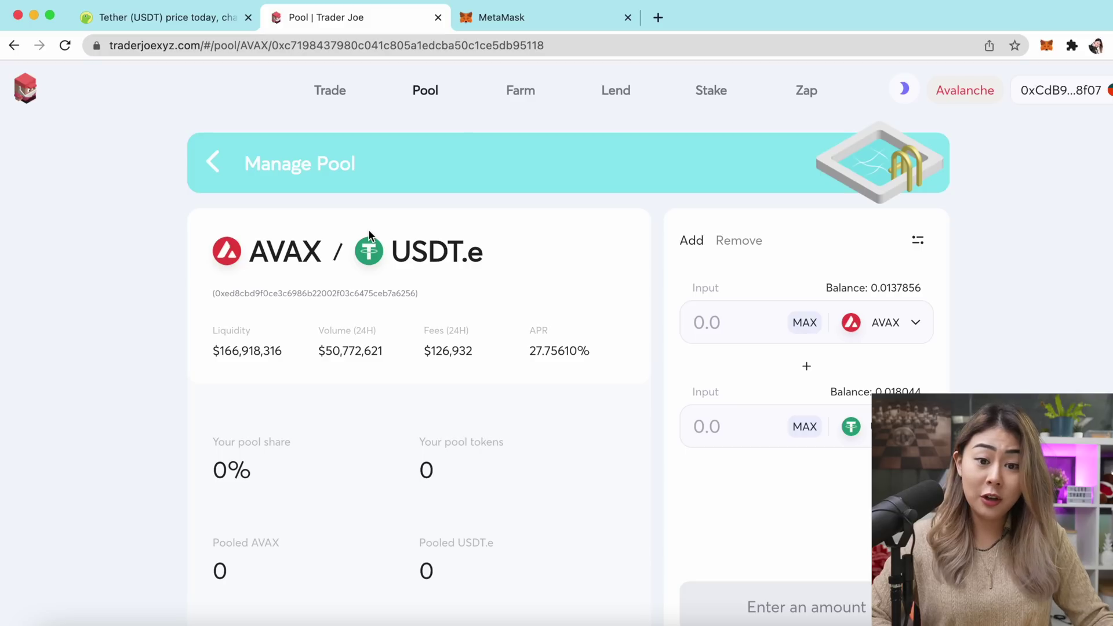
left_click(373, 293)
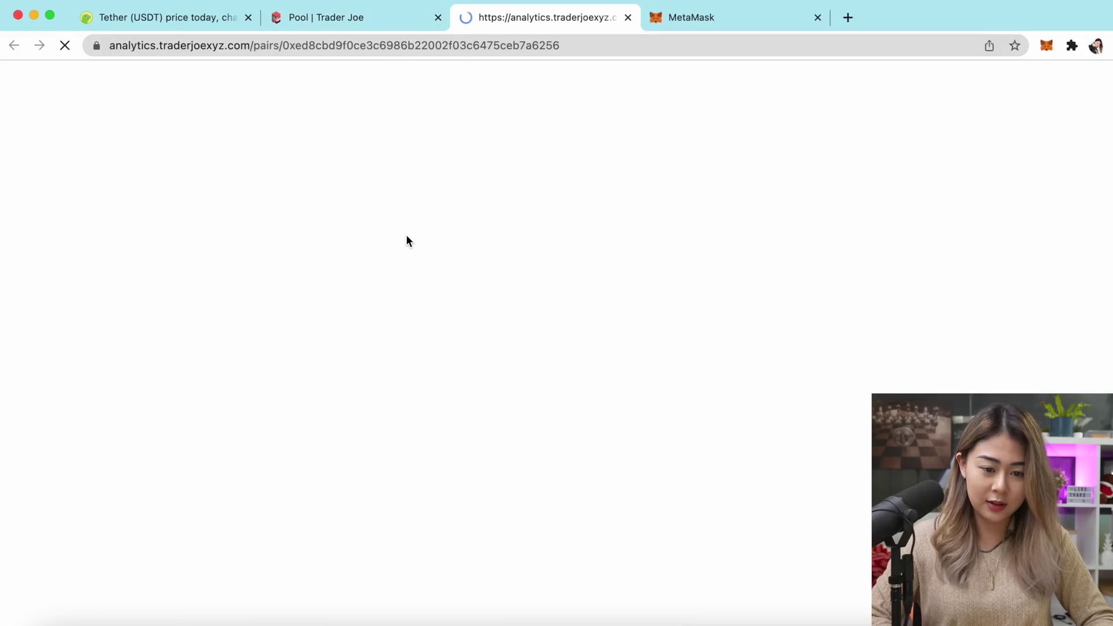
Copy the WAVAX-USDT.e pair address from the analytics page.
scroll(617, 346, "down", 8)
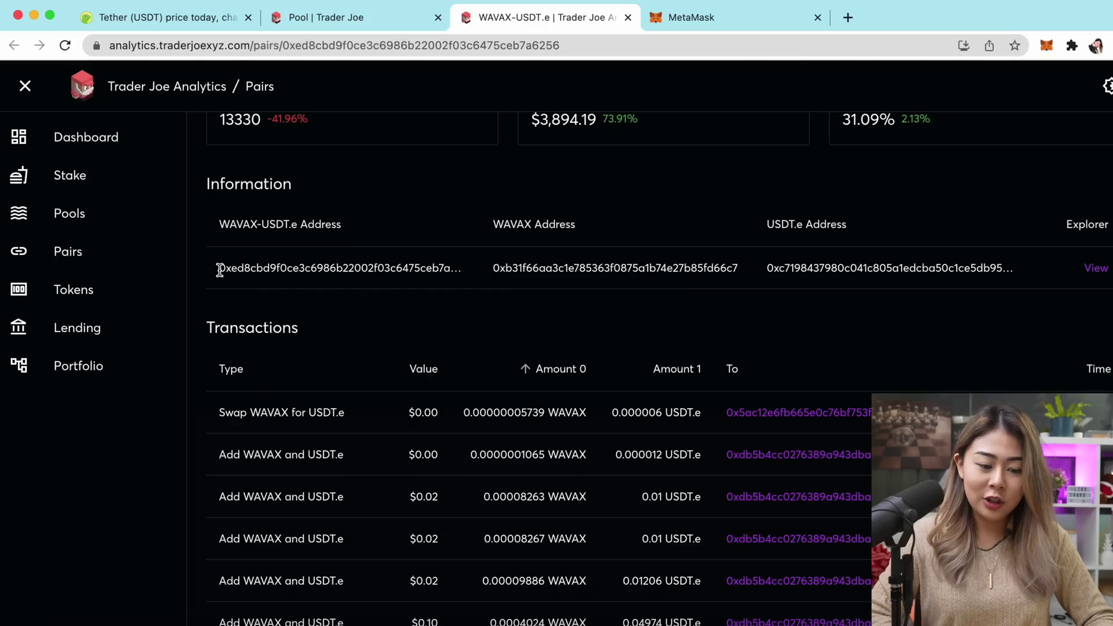
left_click_drag(219, 268, 504, 256)
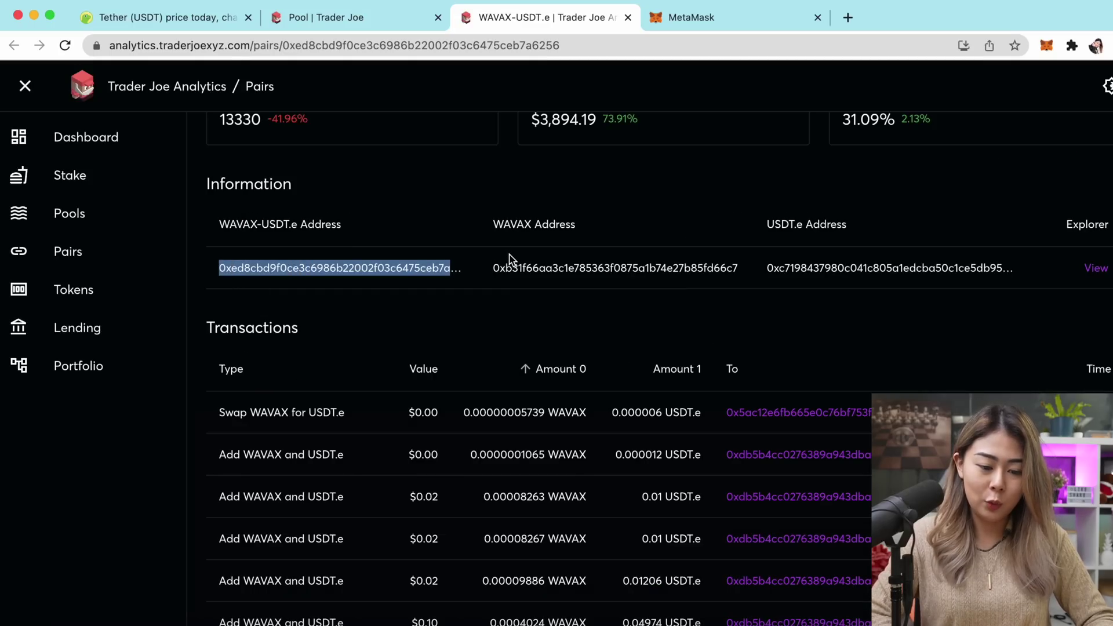
right_click(395, 271)
left_click(450, 308)
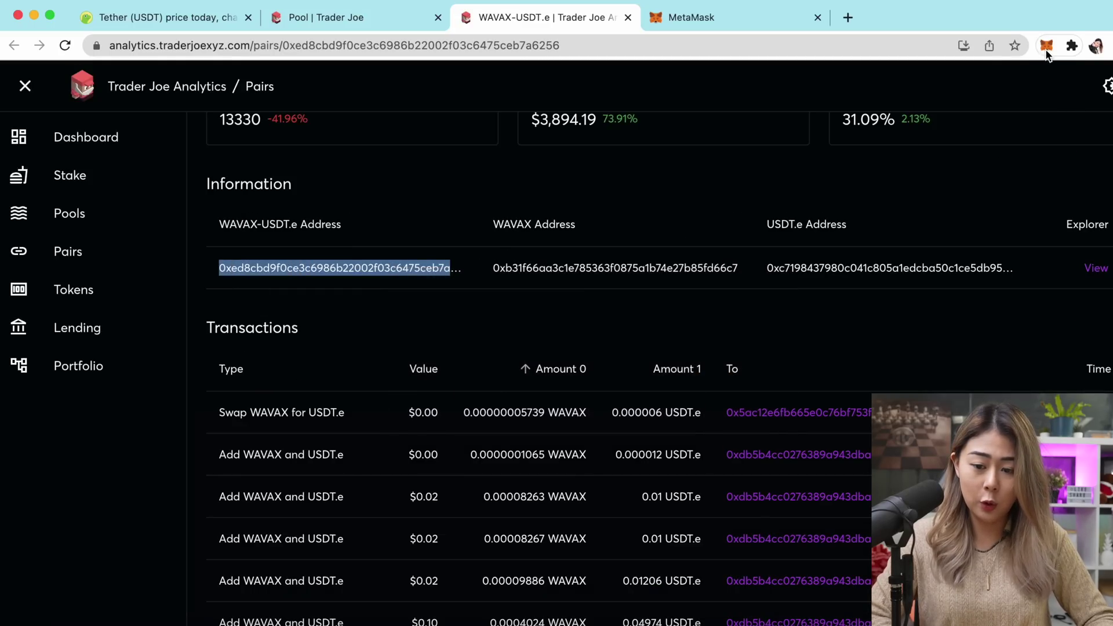
Import the pasted pair address into MetaMask as the custom JLP token.
left_click(1047, 47)
scroll(1000, 290, "down", 3)
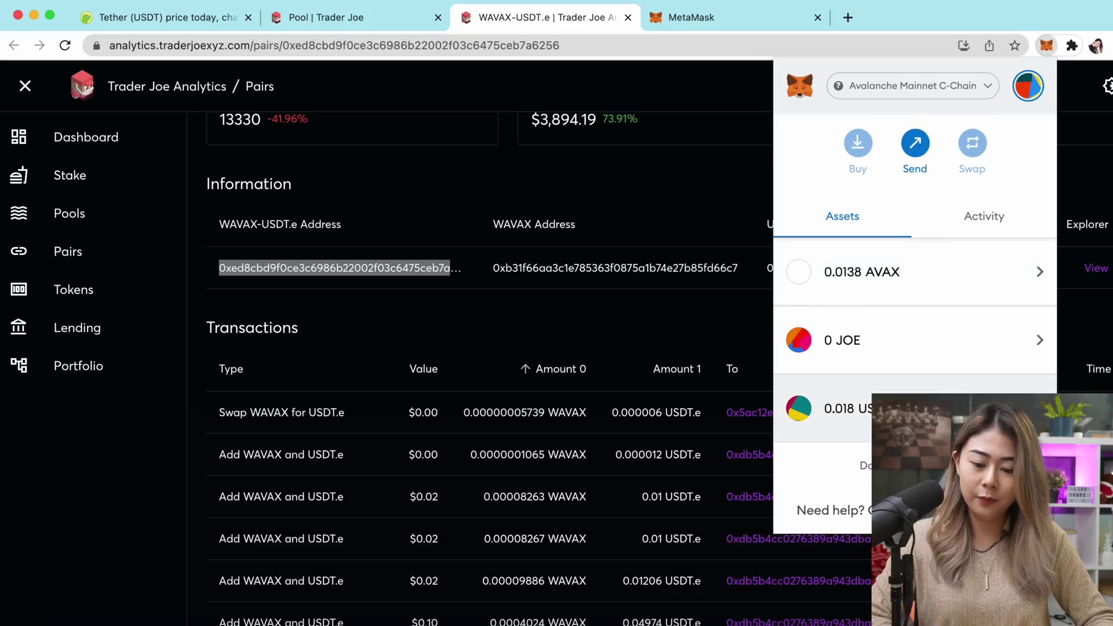
left_click(914, 481)
left_click(877, 339)
key("super+v")
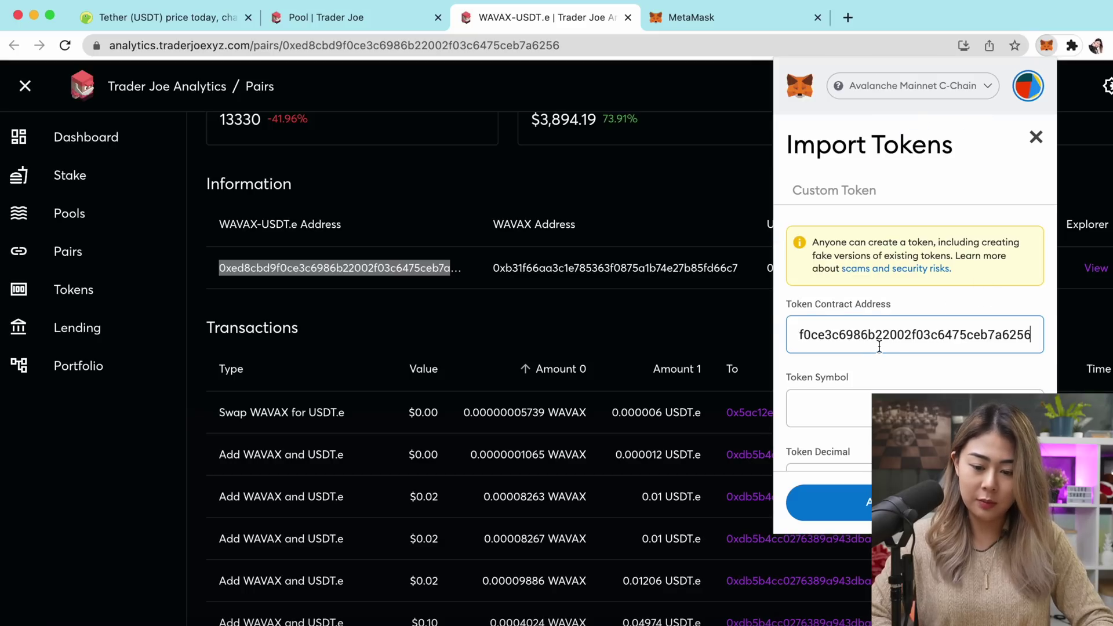
scroll(915, 290, "down", 2)
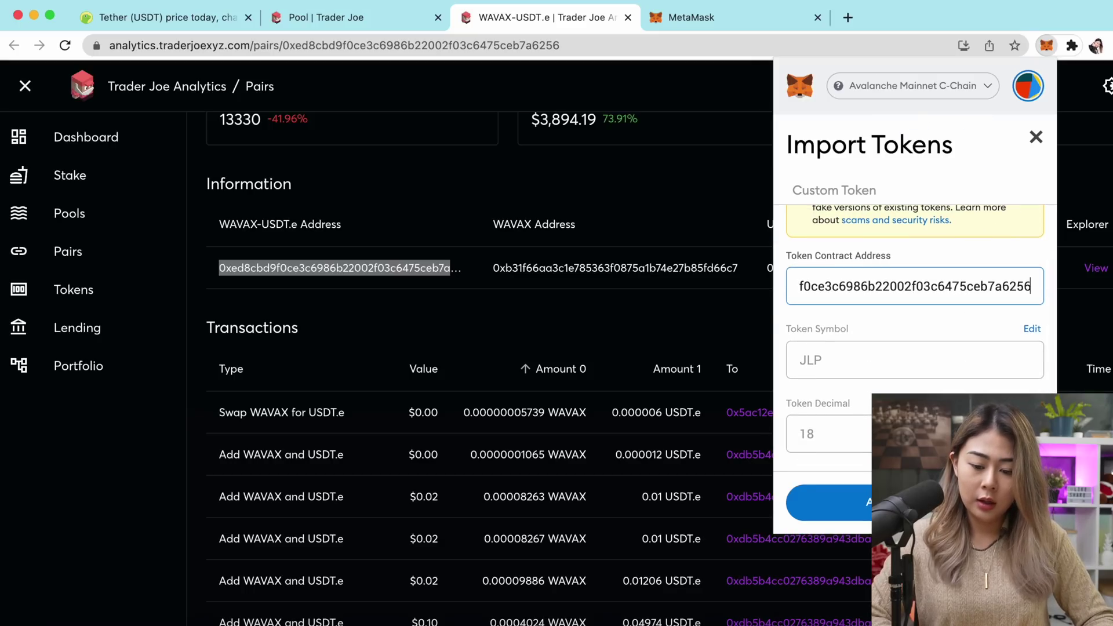
left_click(858, 502)
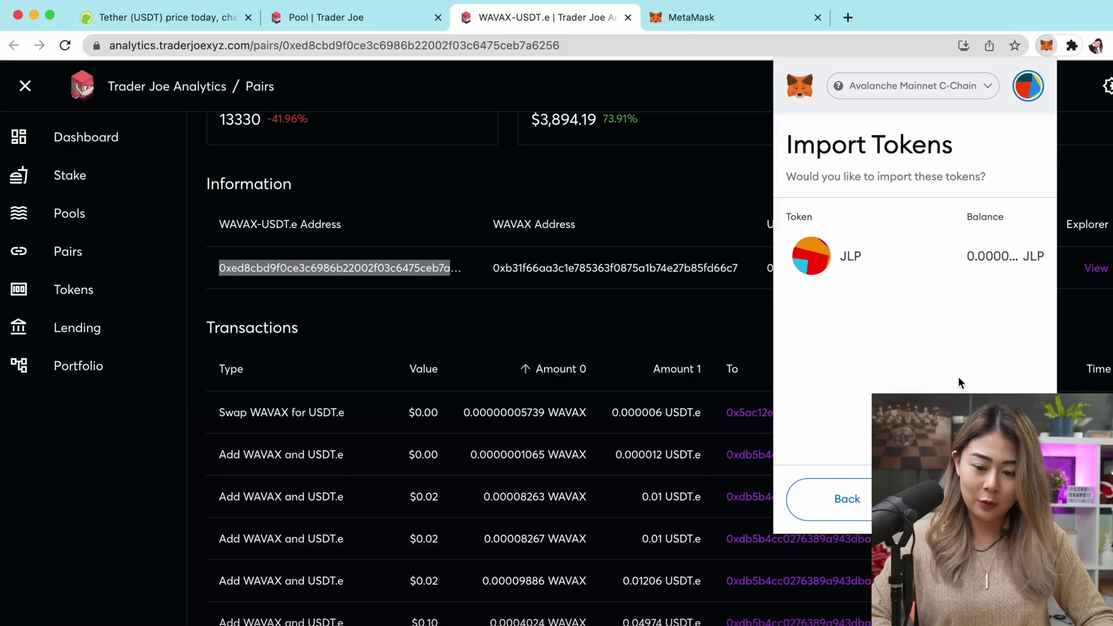
left_click(979, 499)
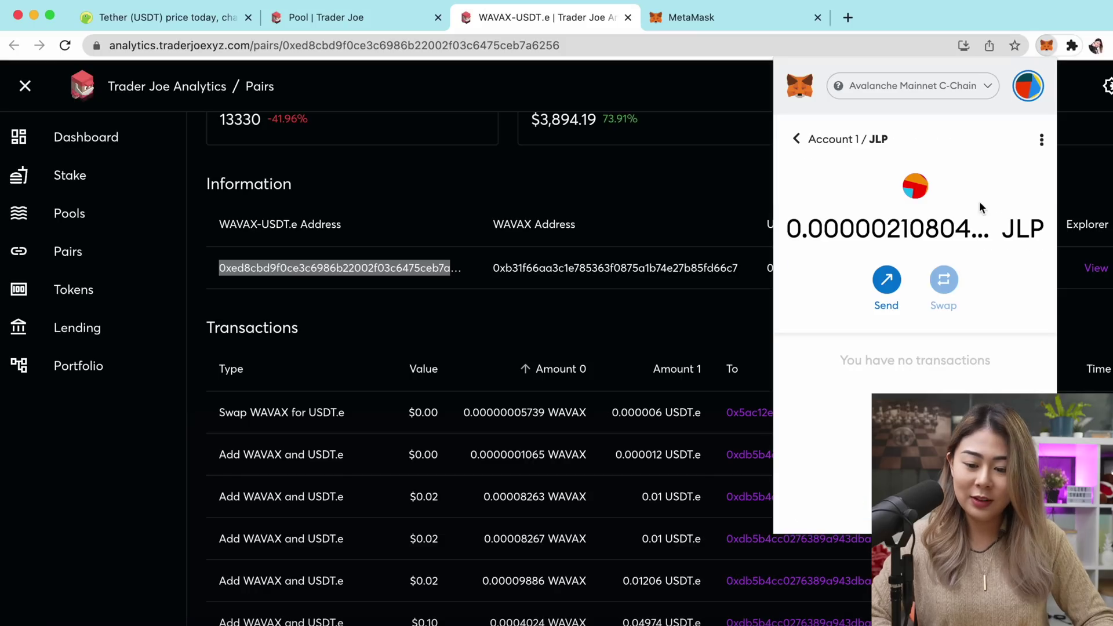
Verify the 0.00000210804 JLP balance in MetaMask and return to the Trader Joe pool page.
left_click(823, 143)
scroll(954, 364, "down", 4)
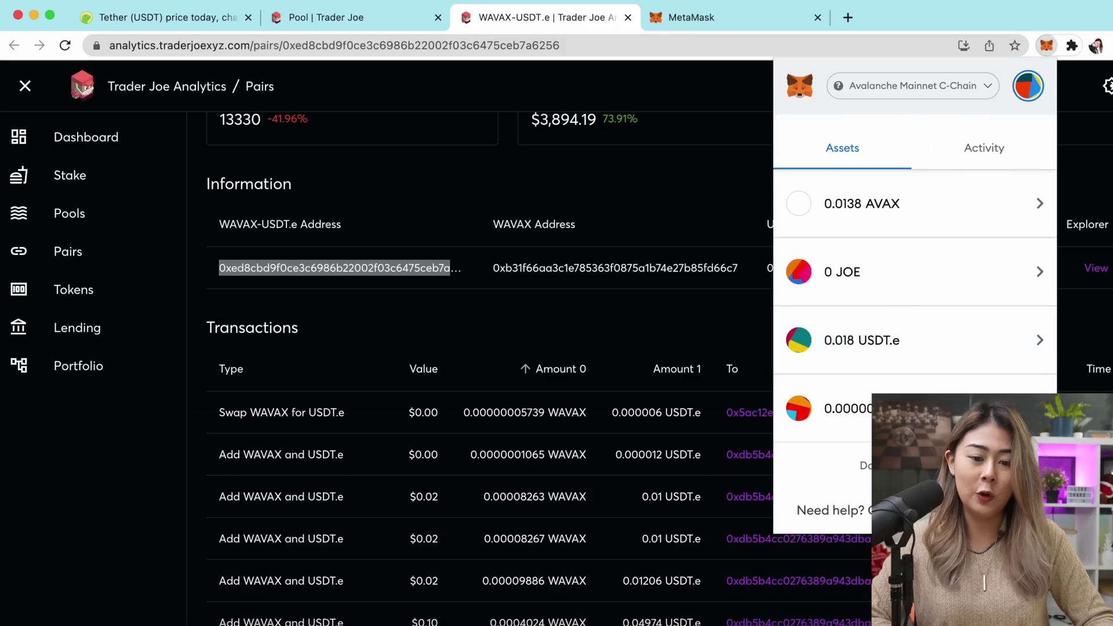
left_click(920, 288)
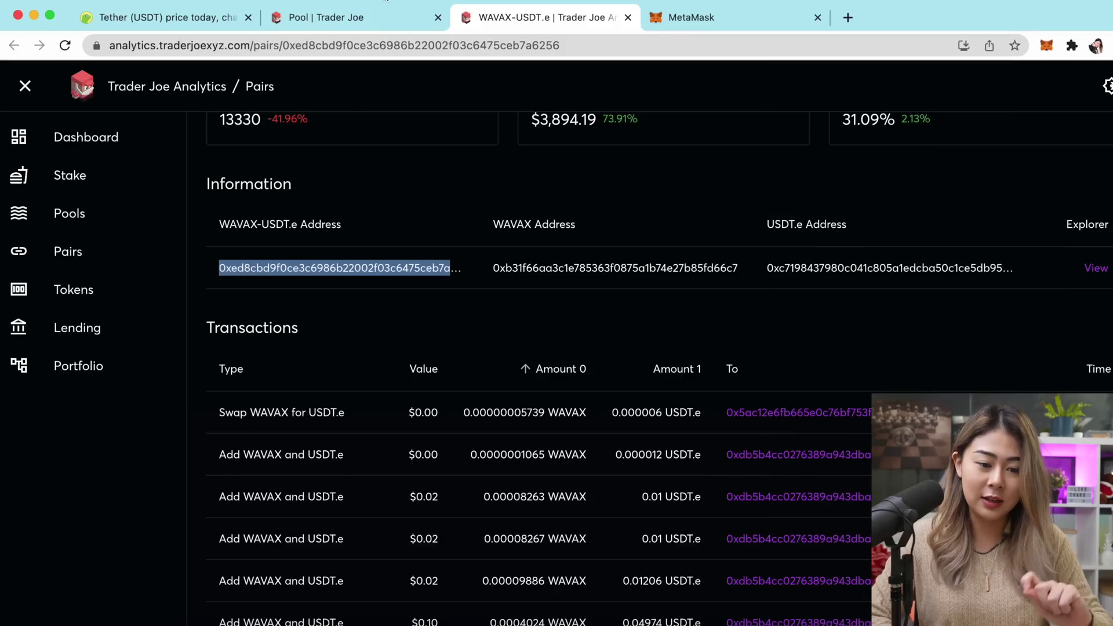
left_click(387, 12)
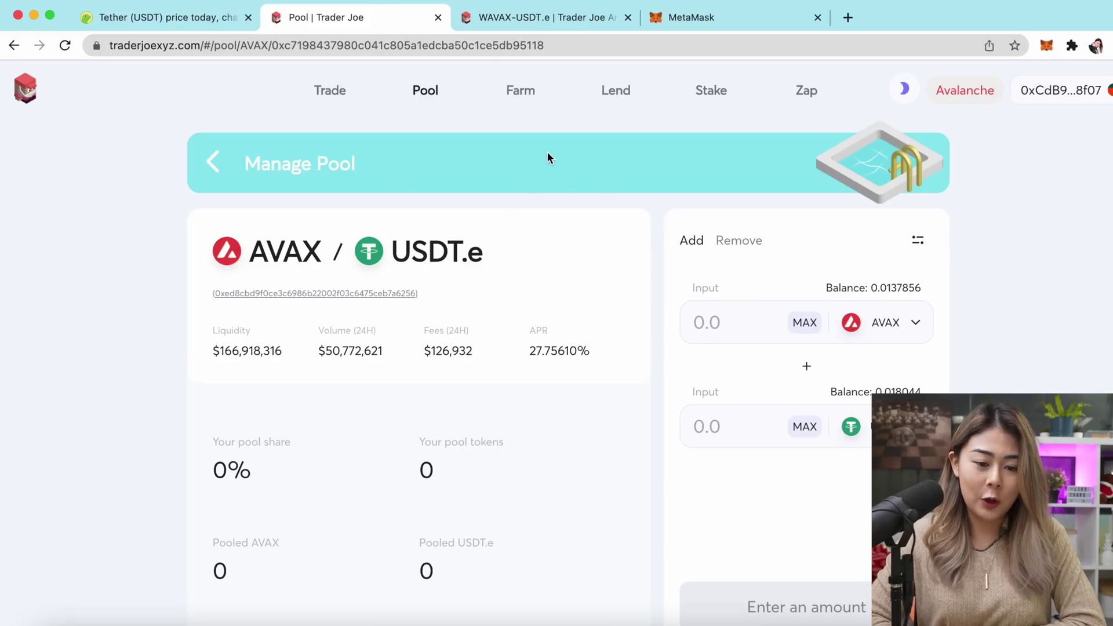
Filter the farms by 'avax' and open the AVAX-USDT.e Manage Farm page.
left_click(520, 91)
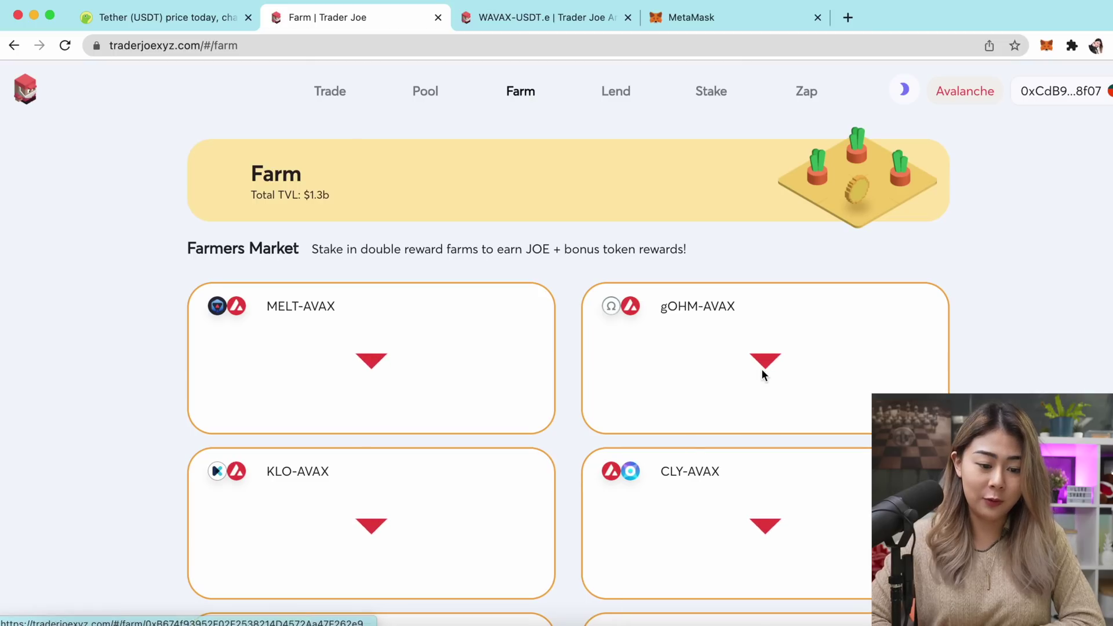
scroll(762, 375, "down", 4)
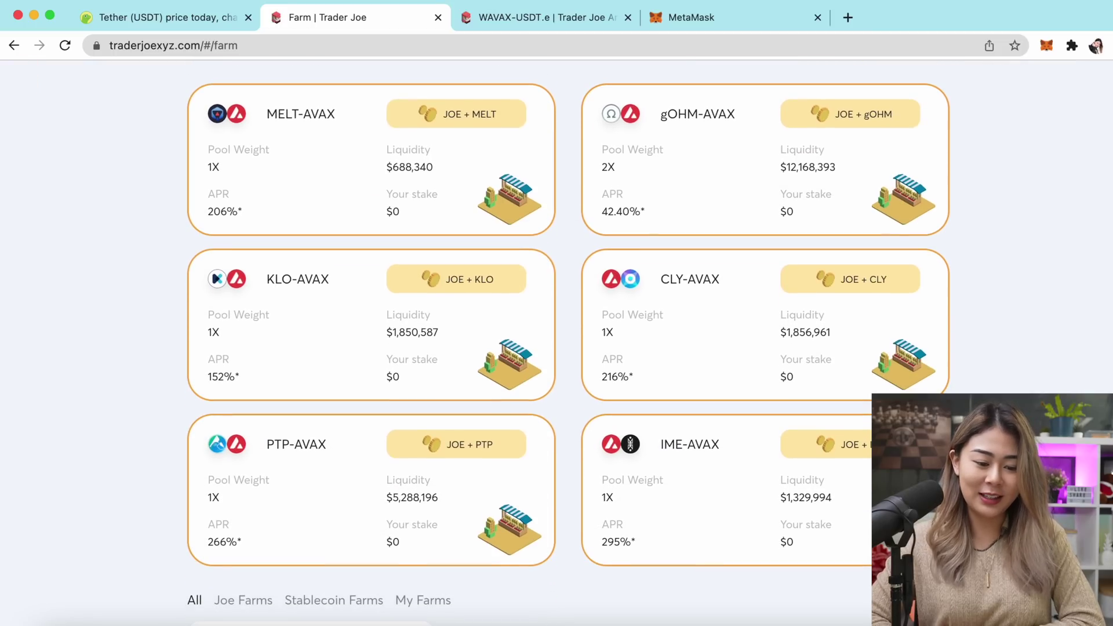
scroll(783, 447, "down", 5)
scroll(782, 447, "down", 2)
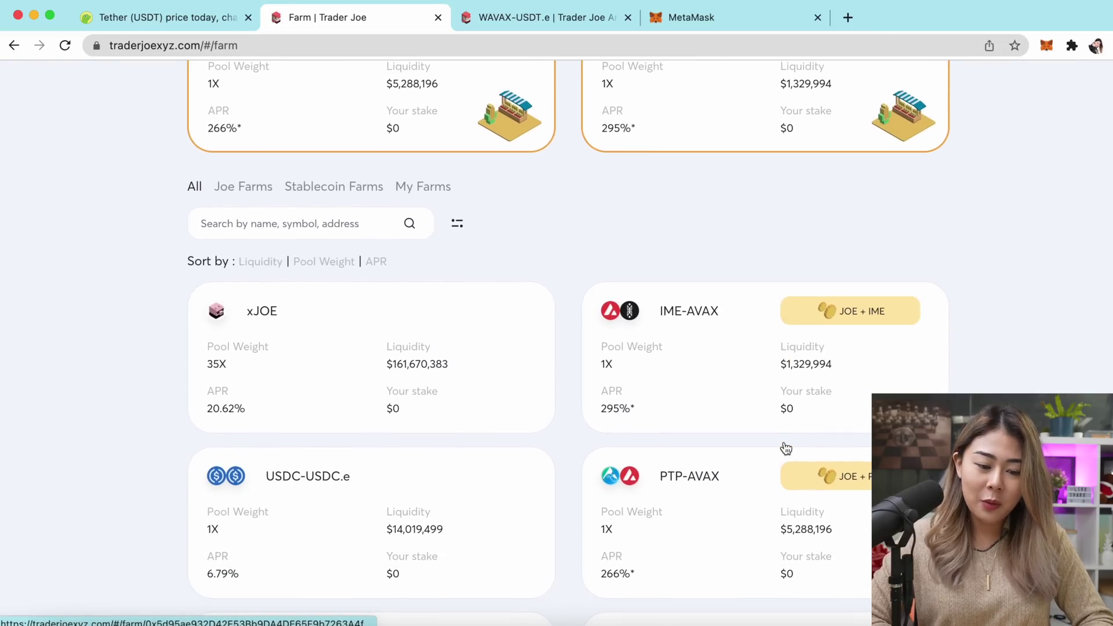
left_click(366, 234)
type("avax")
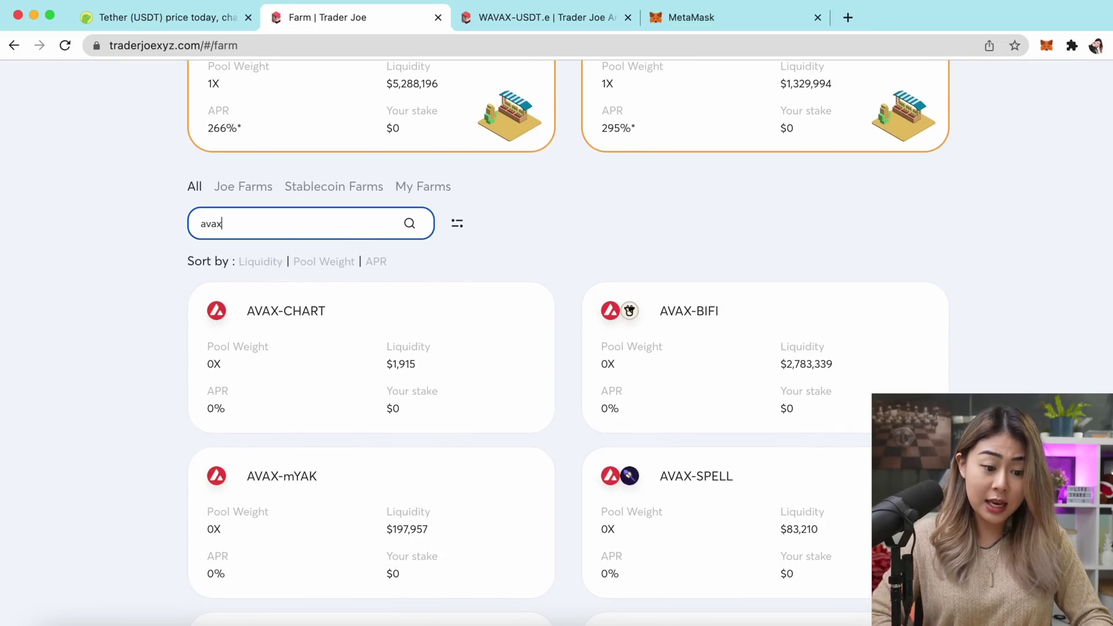
scroll(64, 456, "down", 8)
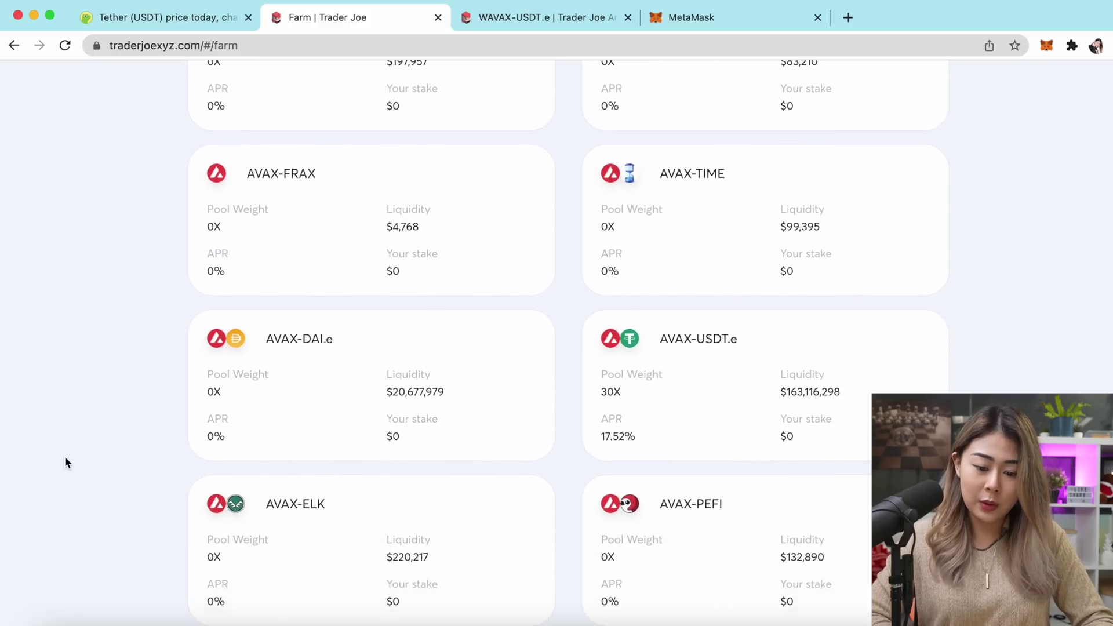
scroll(64, 458, "down", 2)
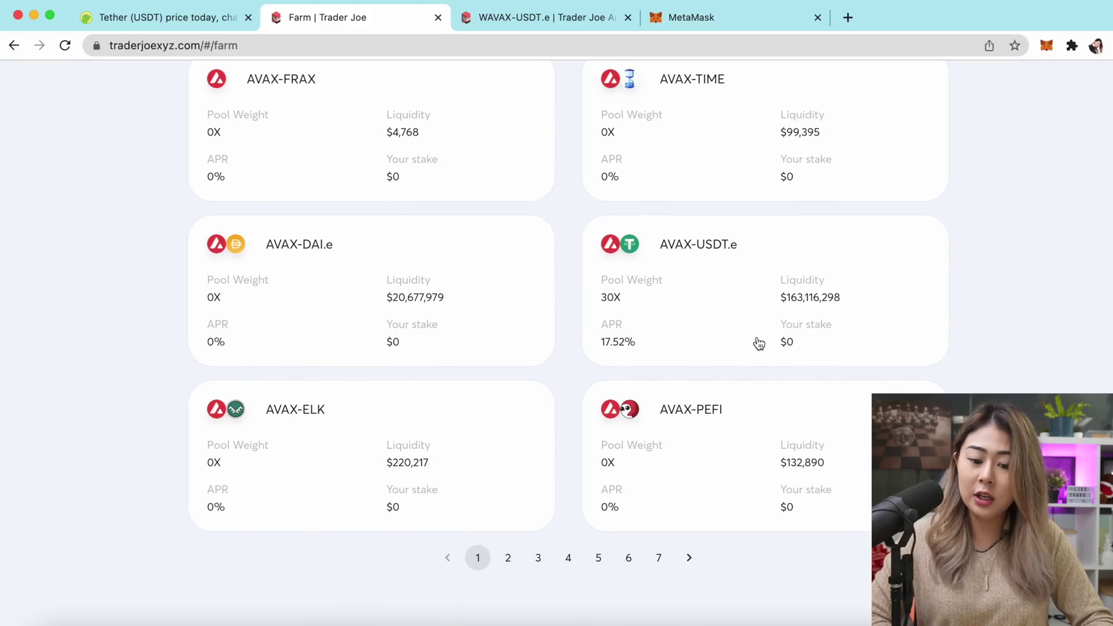
left_click(738, 323)
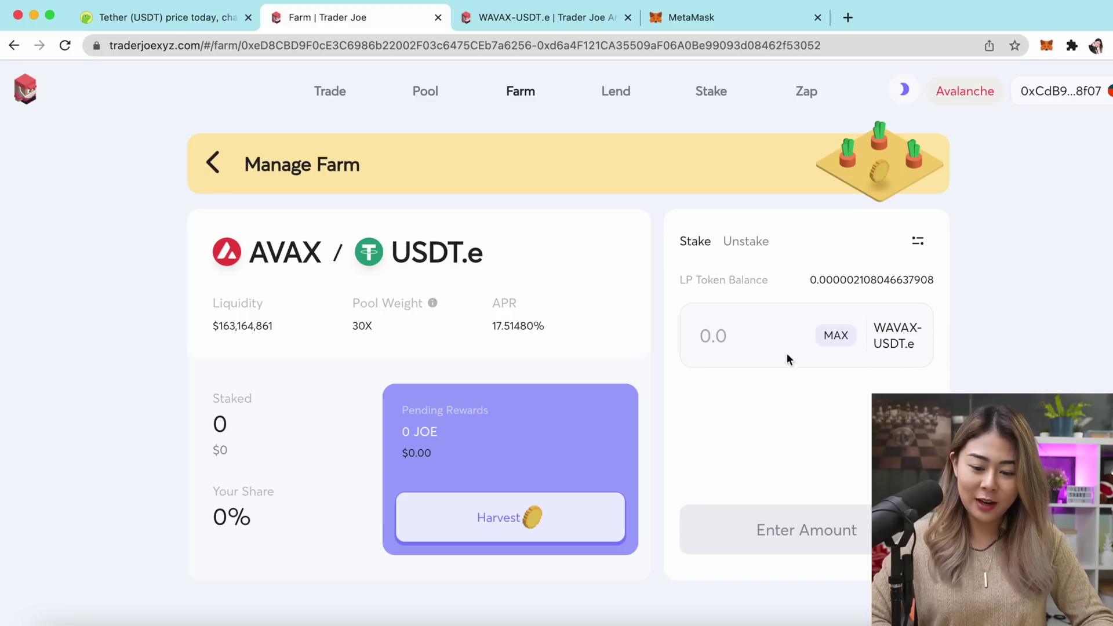
Enter the full 0.000002108046637908 LP balance and approve the farm to use the JLP tokens.
left_click(836, 336)
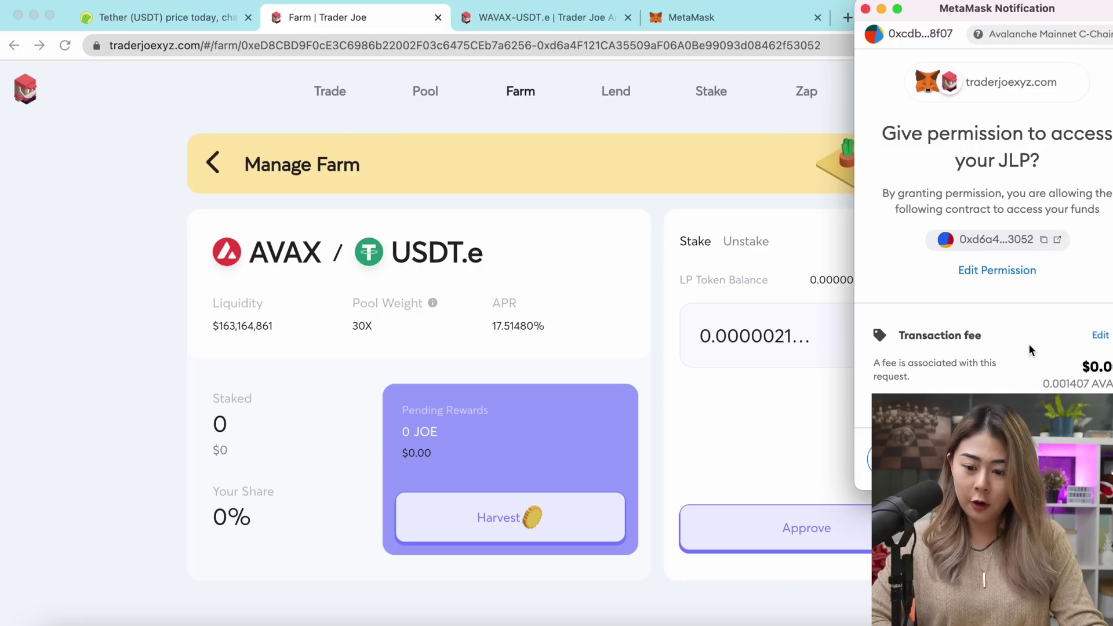
left_click(1037, 457)
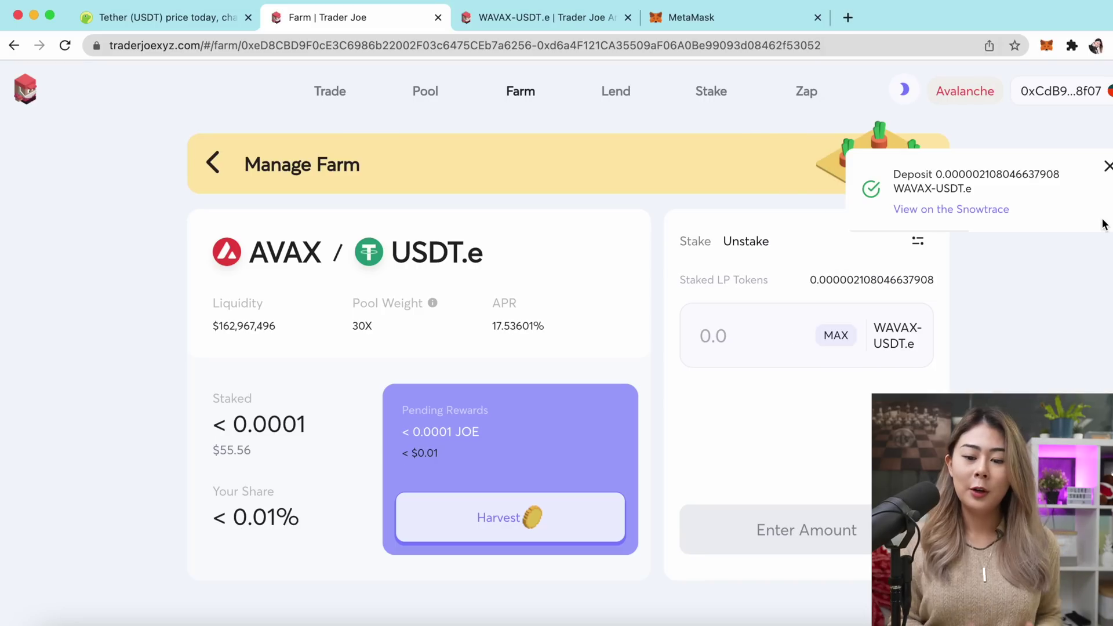